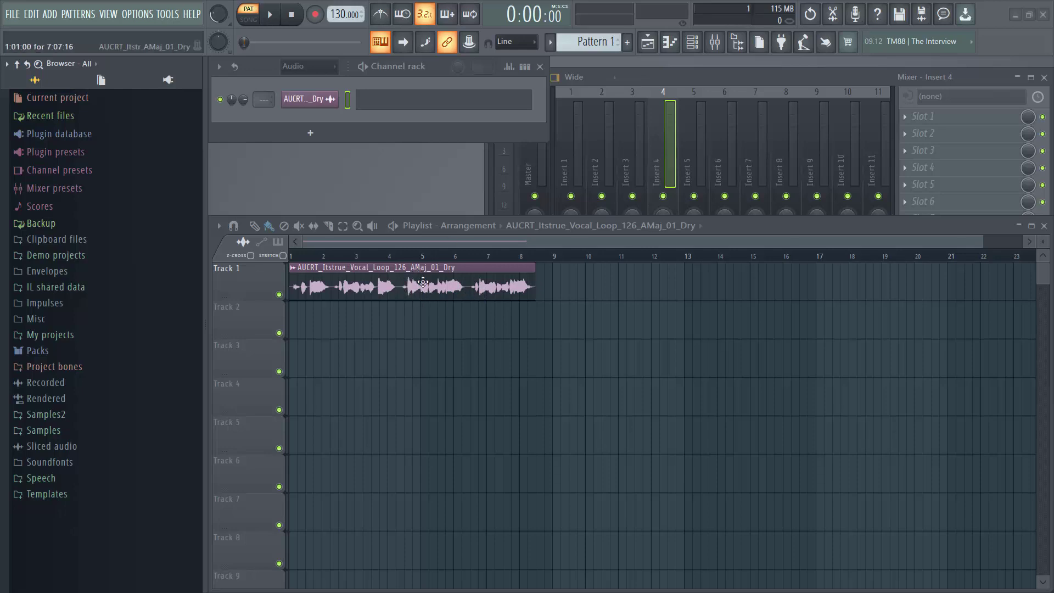
Switch playback to song mode and place the playhead about halfway through bar 4
key(l)
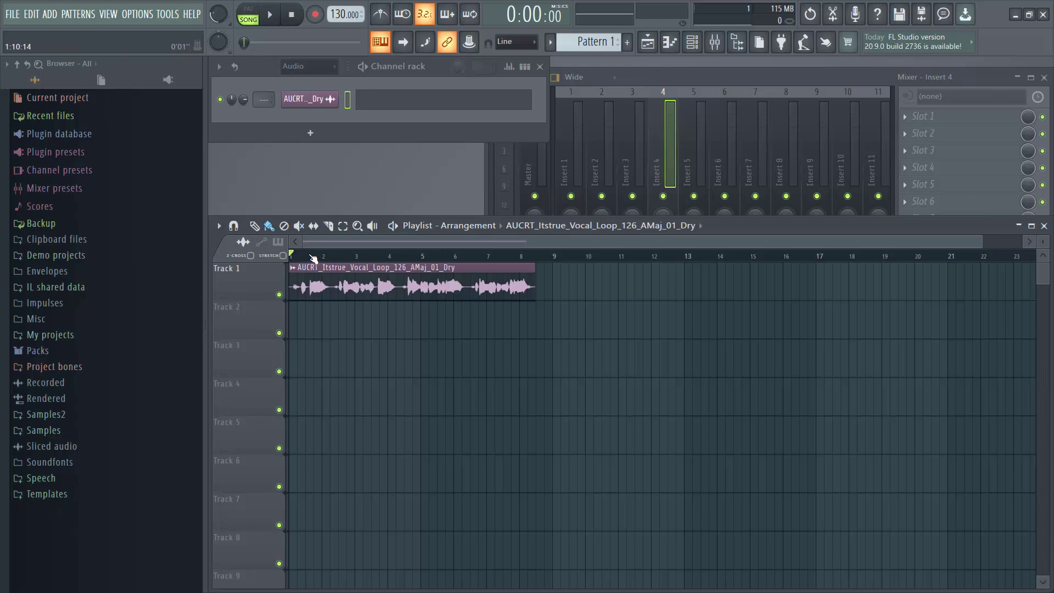
click(410, 259)
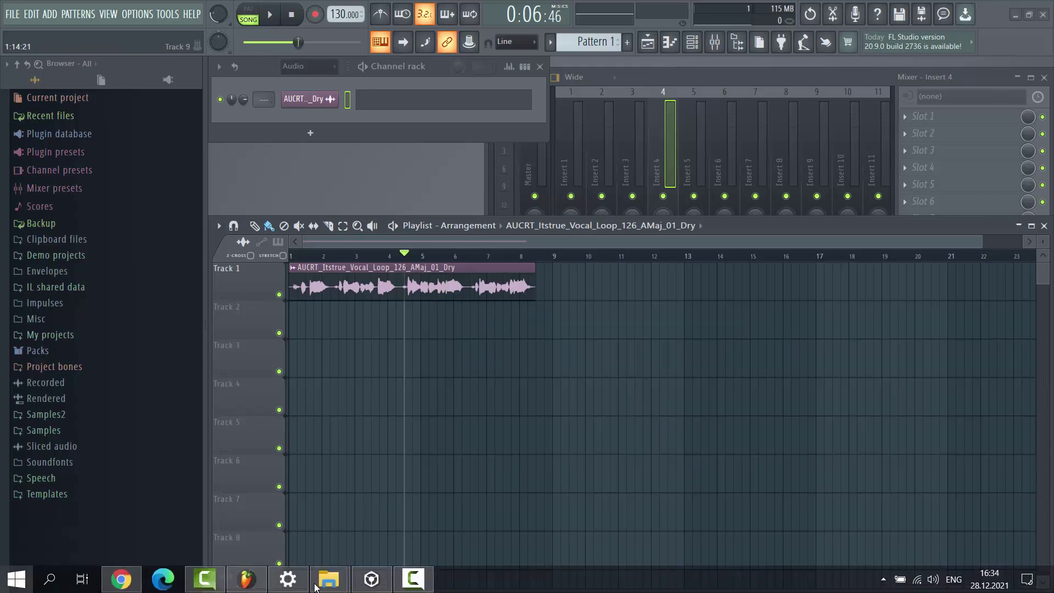
Switch to rekordbox and compare the musical keys of the tracks in the collection
key(super)
click(384, 579)
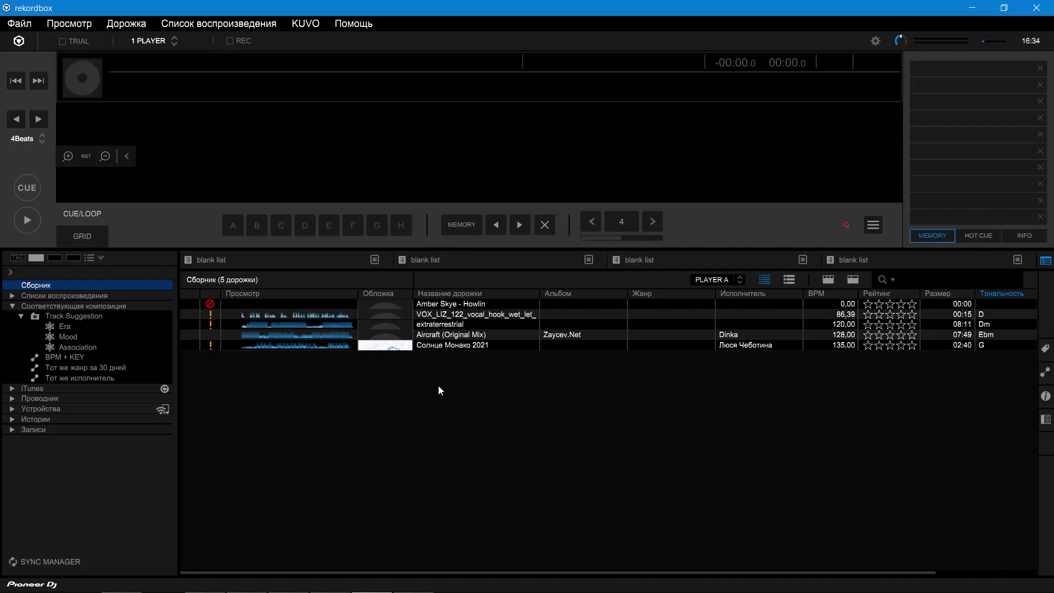
click(841, 346)
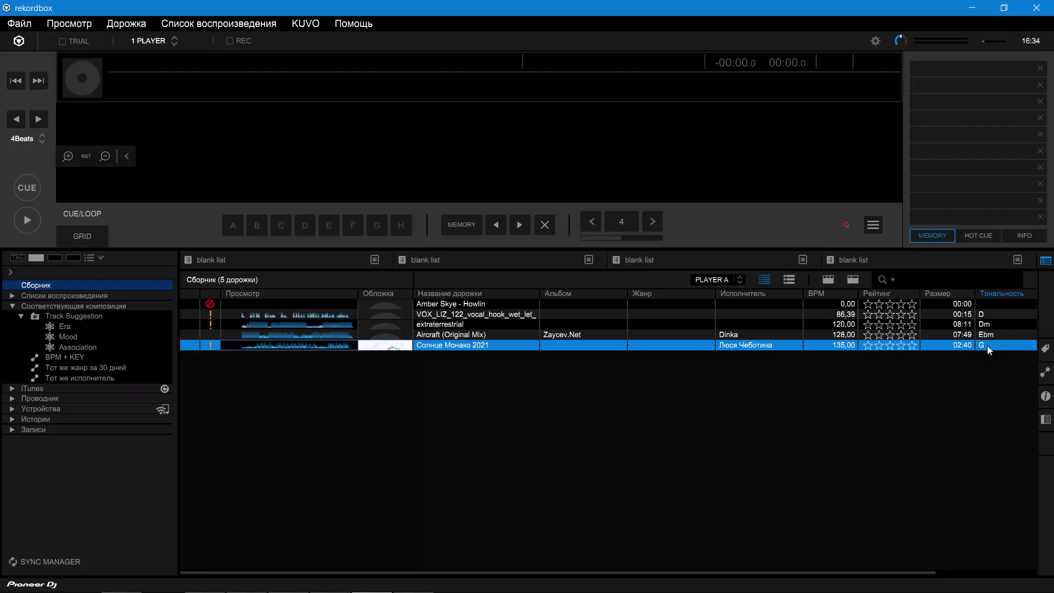
click(920, 334)
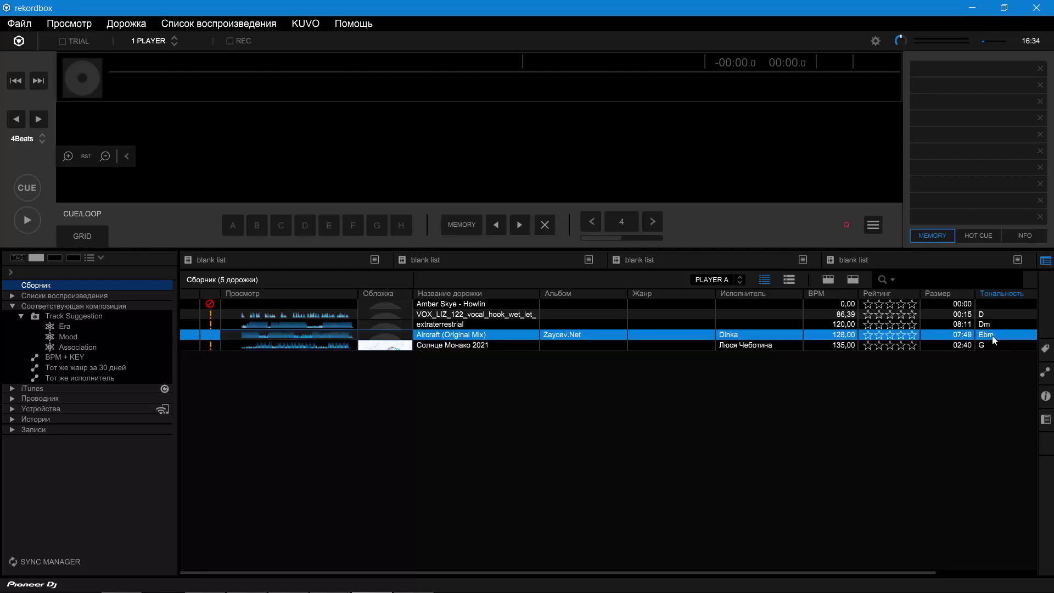
click(994, 324)
click(997, 314)
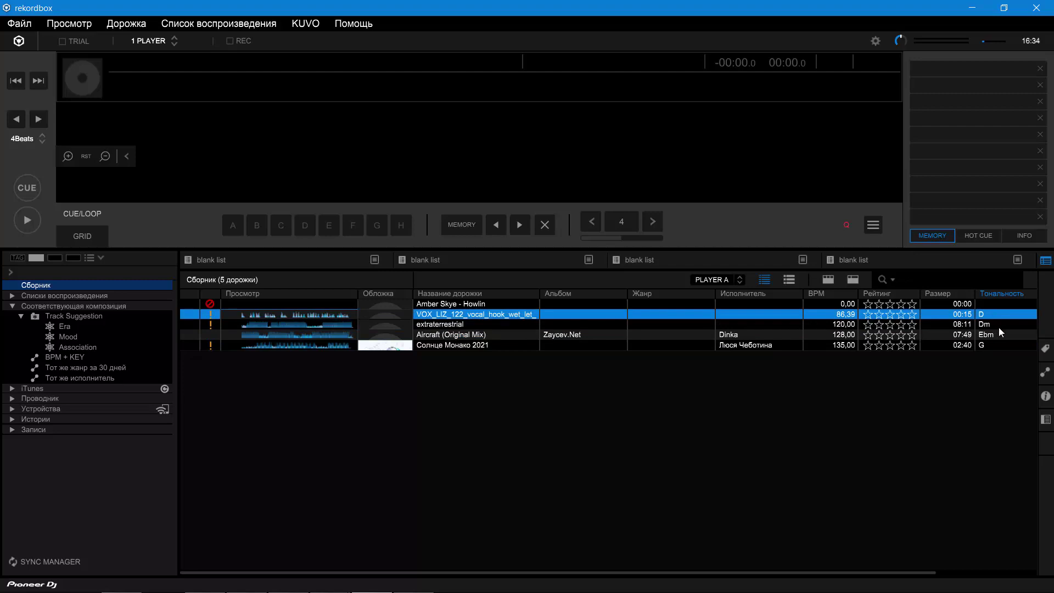
click(999, 328)
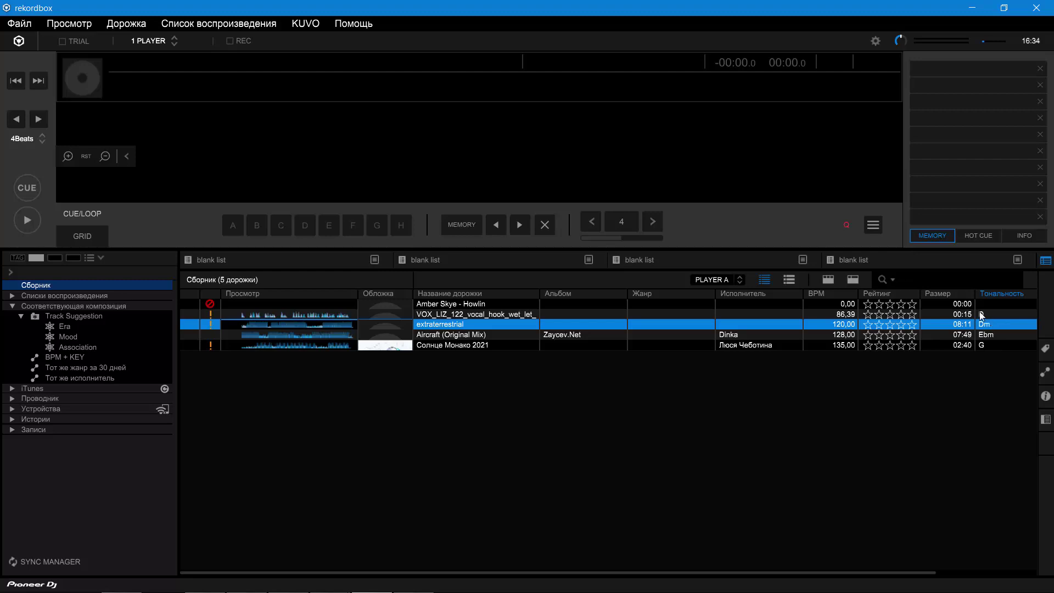
Switch to Chrome and look through the popular songs and their keys on getsongkey.com
click(121, 579)
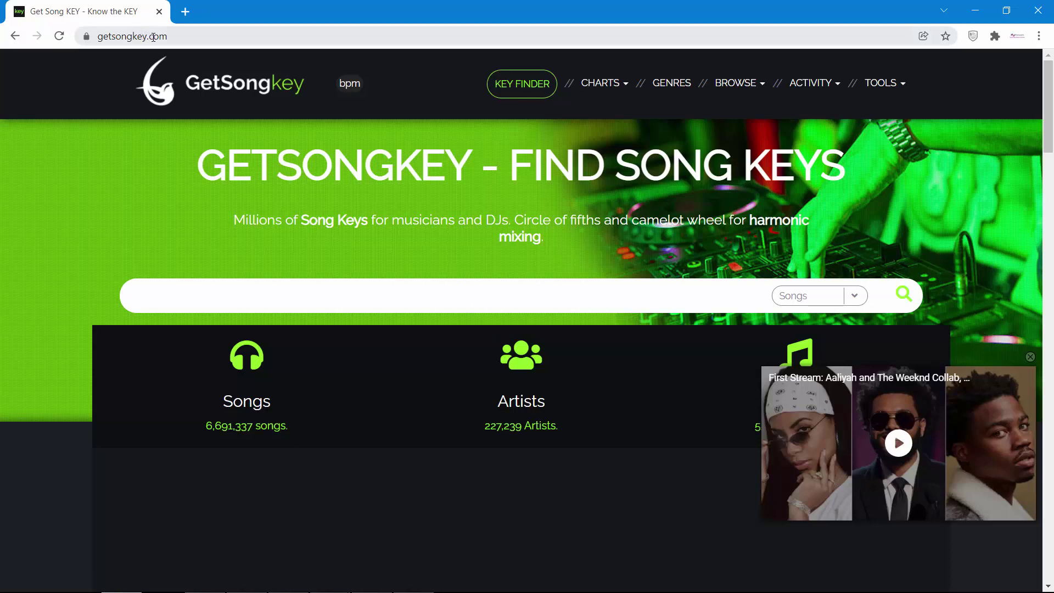
scroll(516, 437, down, 8)
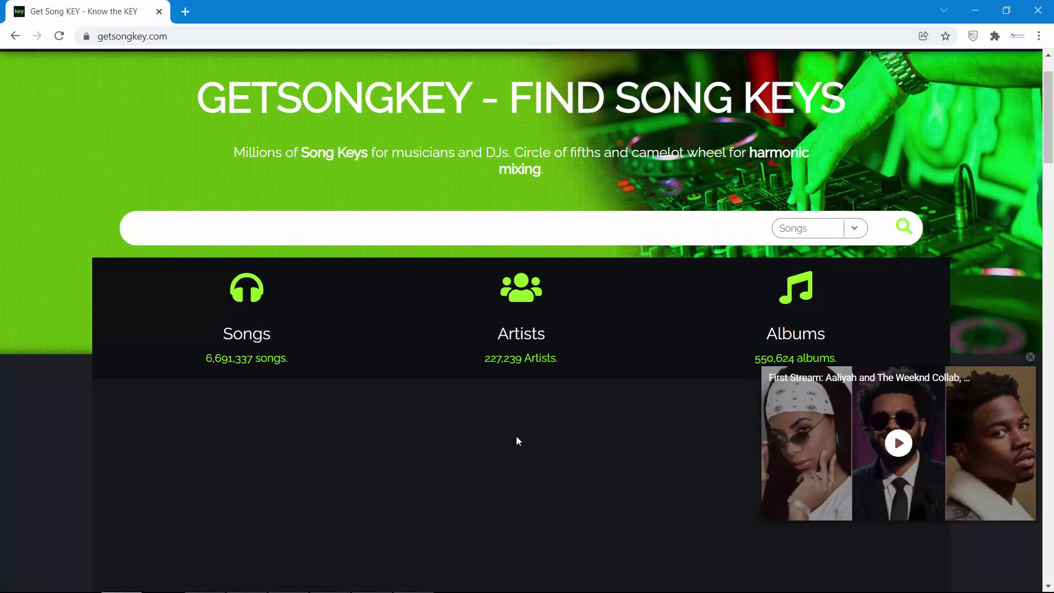
scroll(515, 441, down, 3)
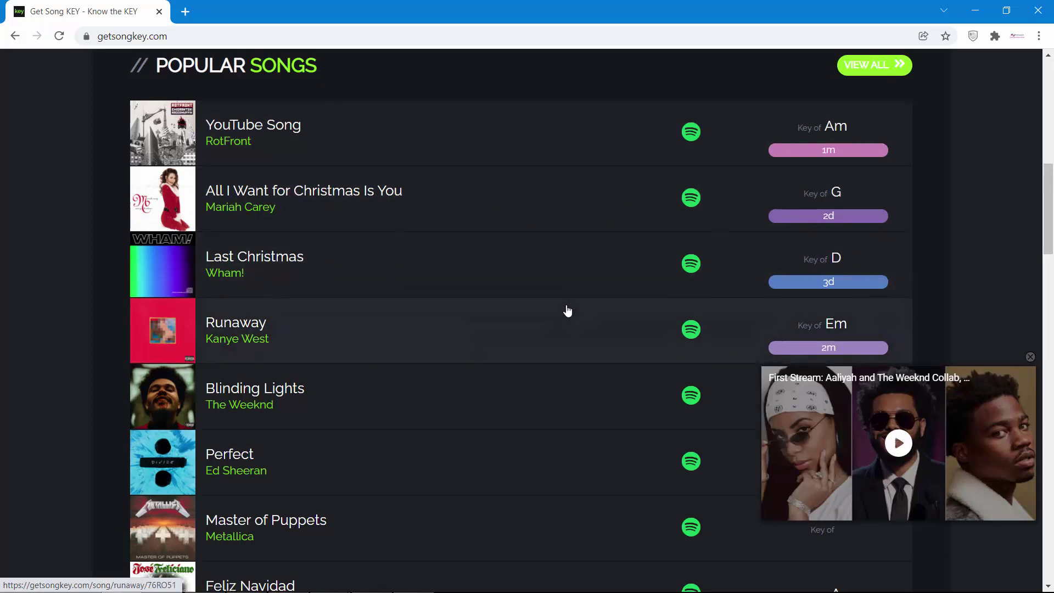
scroll(567, 311, down, 1)
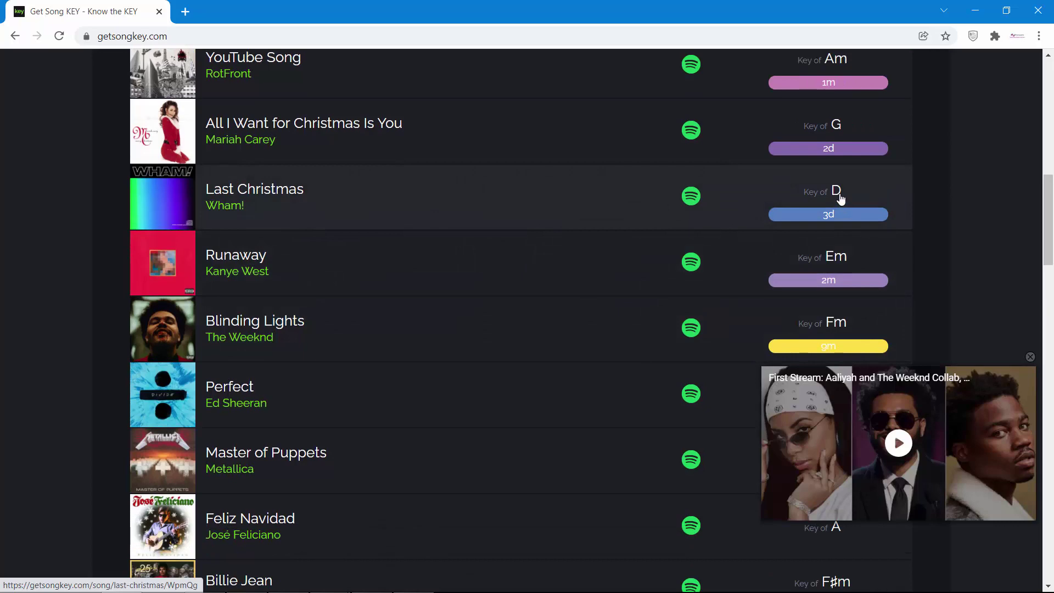
Return to FL Studio and set the project tempo to 126 BPM
mouse_move(329, 587)
click(371, 579)
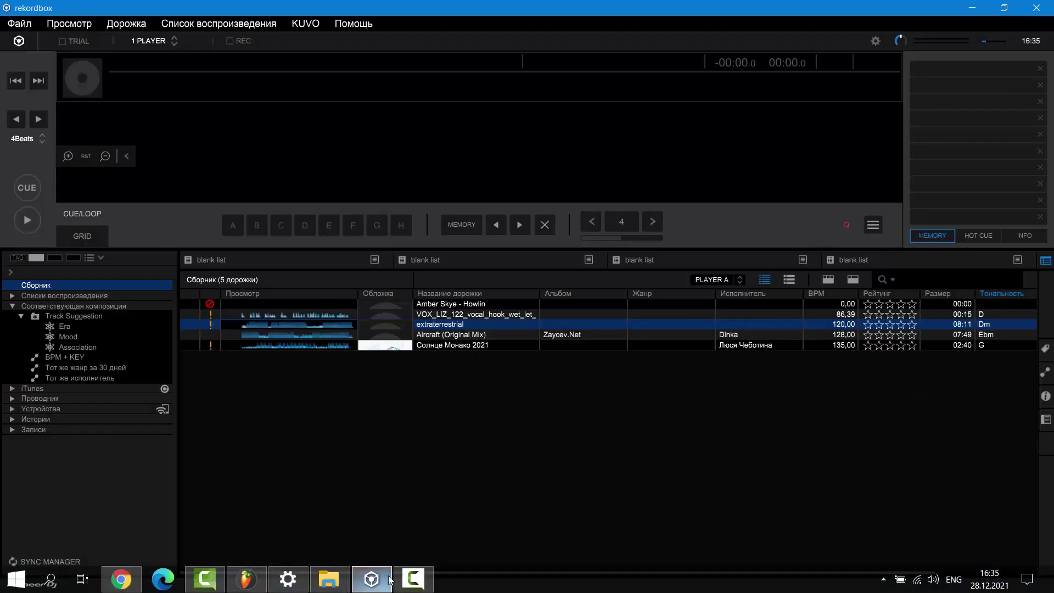
click(246, 579)
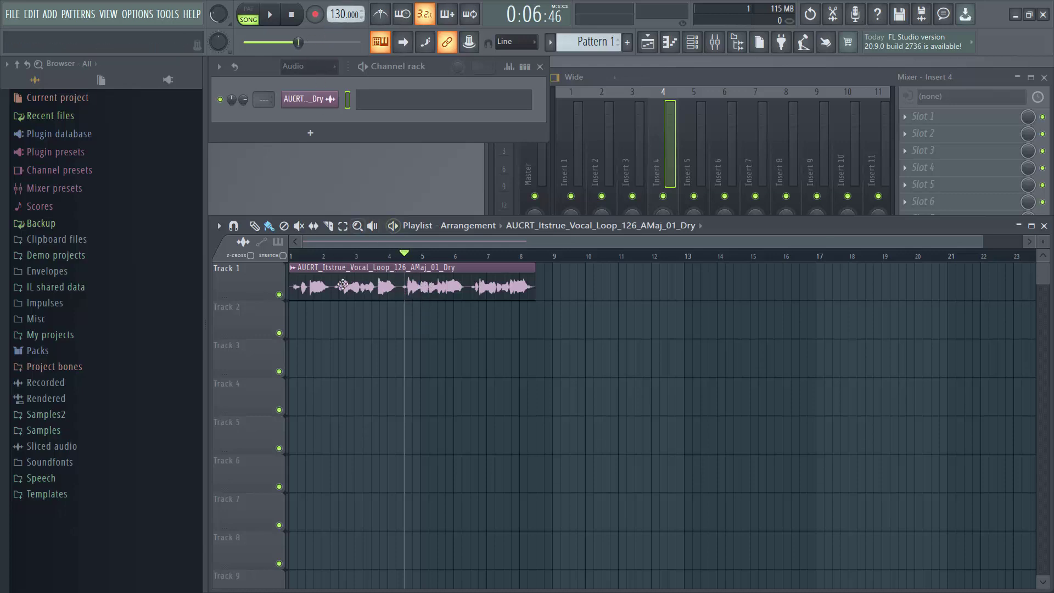
drag(341, 14, 342, 30)
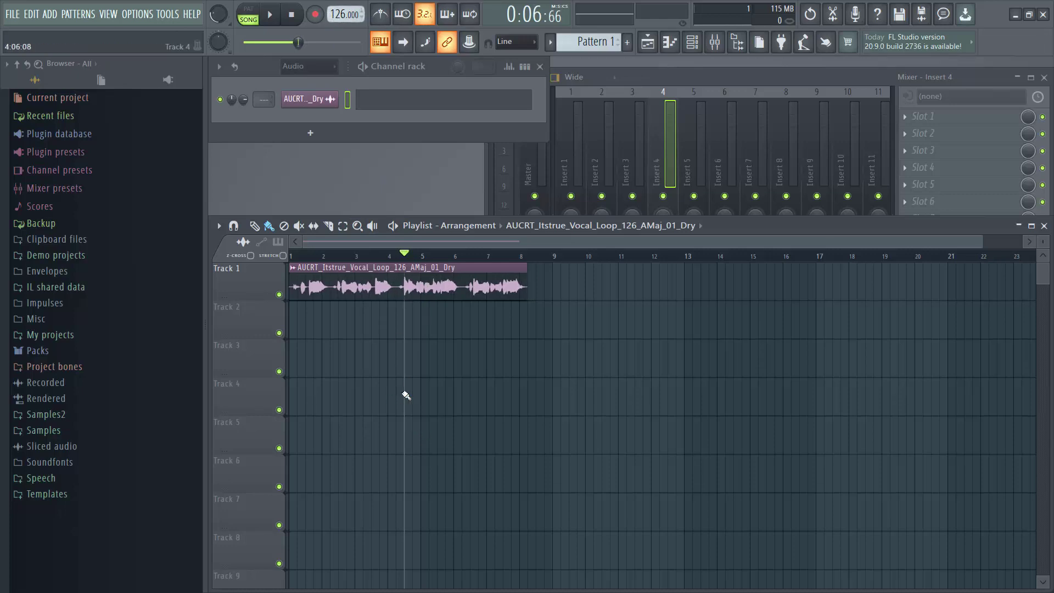
Try moving the vocal clip on Track 1 about half a bar later, and undo the move
drag(397, 296, 414, 297)
scroll(363, 400, up, 2)
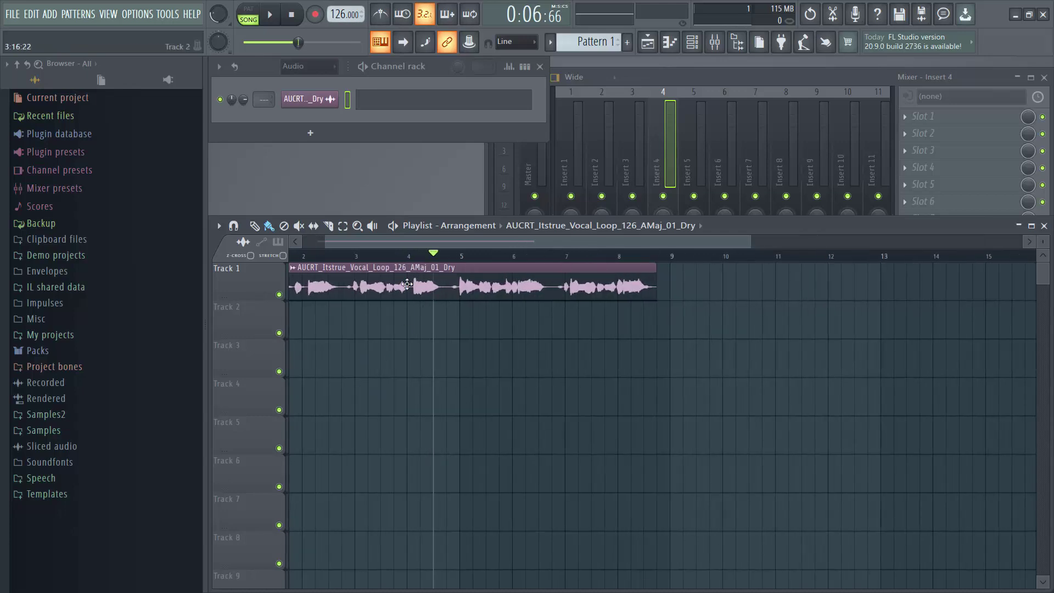
scroll(407, 283, left, 2)
click(315, 284)
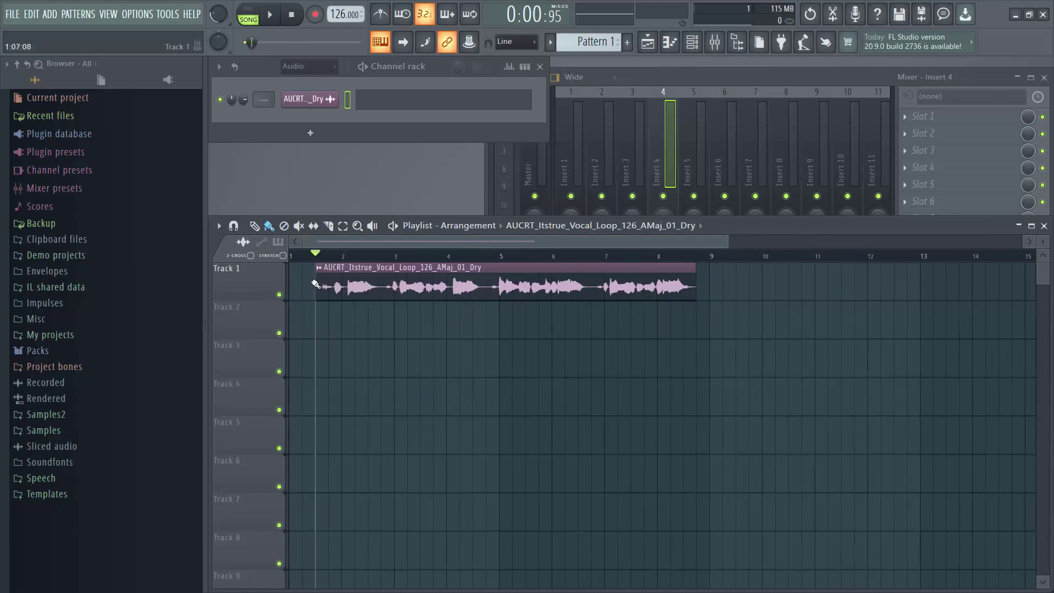
key(ctrl+z)
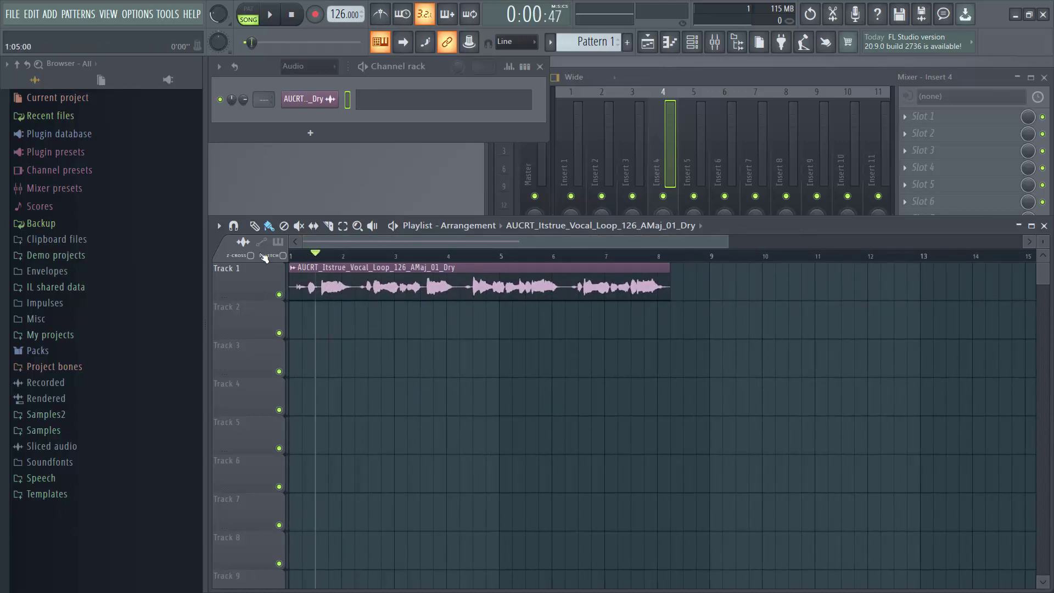
Play the vocal loop from the start of the song with the metronome on, and stop playback
key(Home)
key(space)
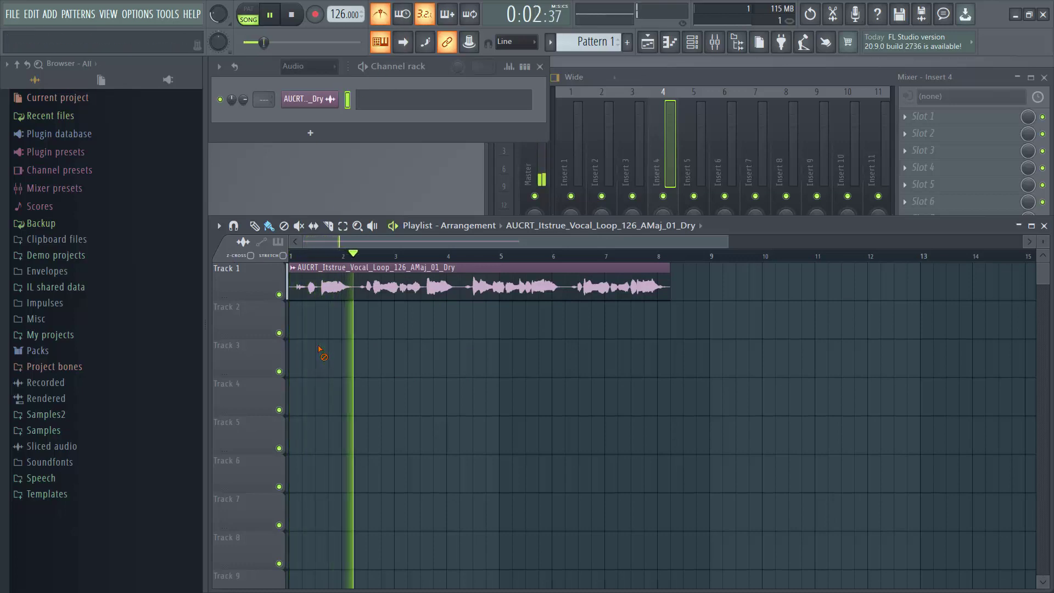
key(space)
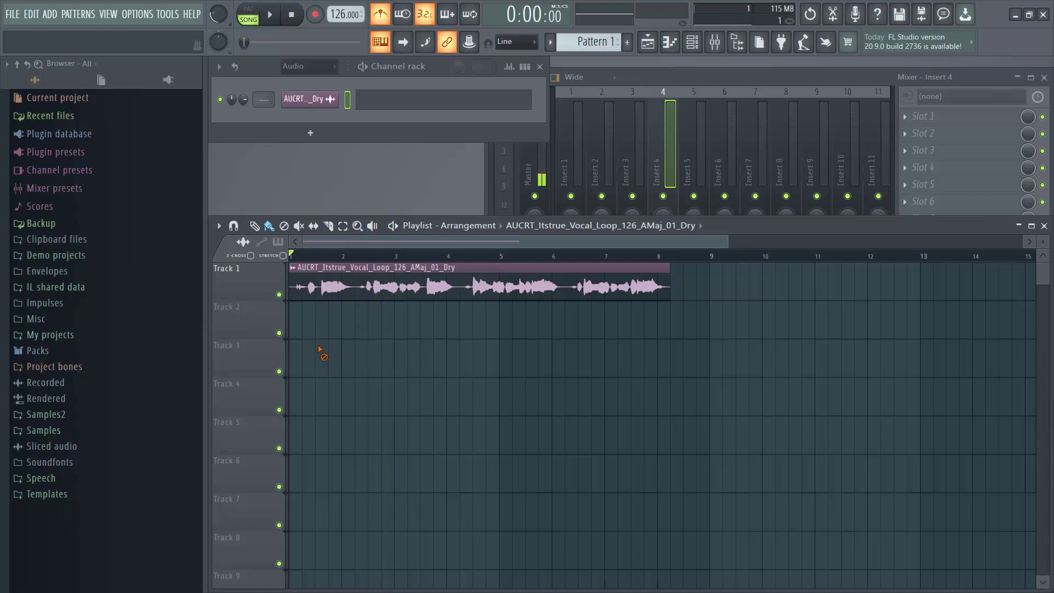
Examine the Time stretch options in the vocal sample's channel settings and close them
double_click(369, 296)
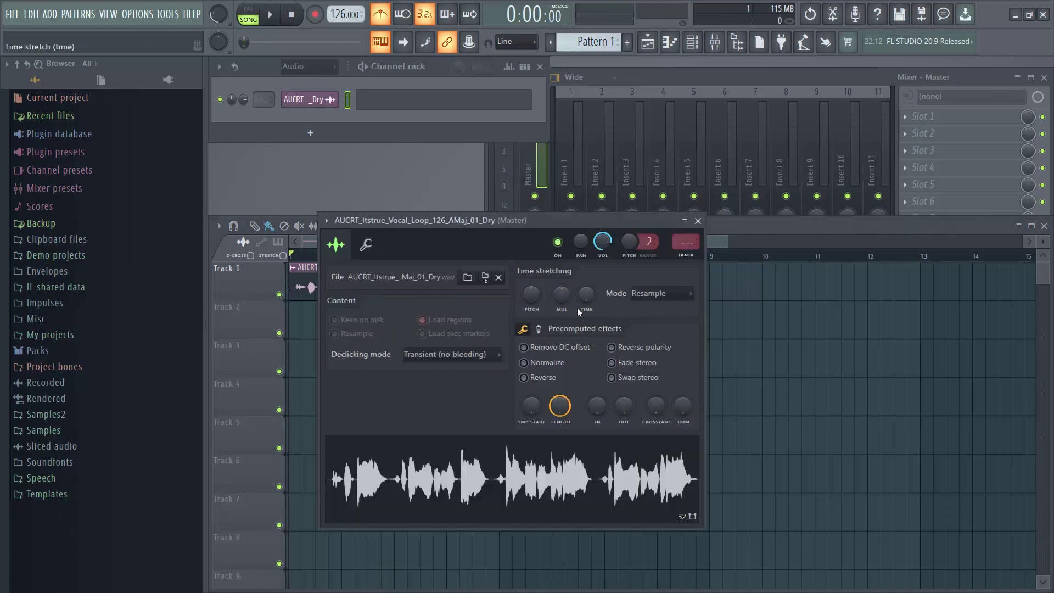
right_click(591, 294)
click(588, 294)
right_click(584, 298)
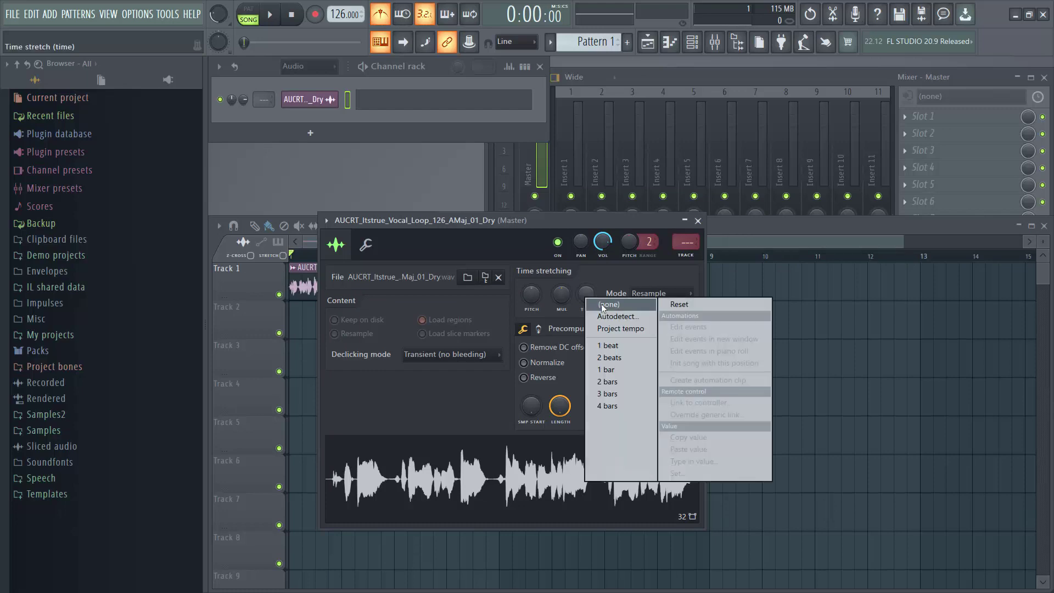
click(587, 292)
drag(552, 219, 550, 310)
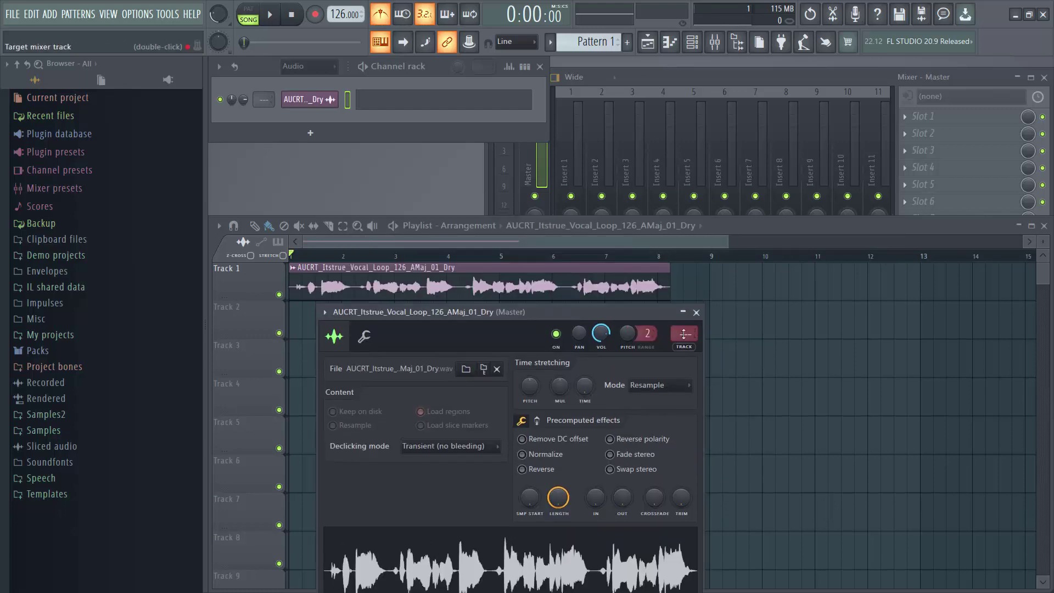
click(696, 312)
Try shifting the vocal clip to 1:07:00 and return it to the start of bar 1
scroll(326, 332, up, 1)
scroll(326, 332, up, 2)
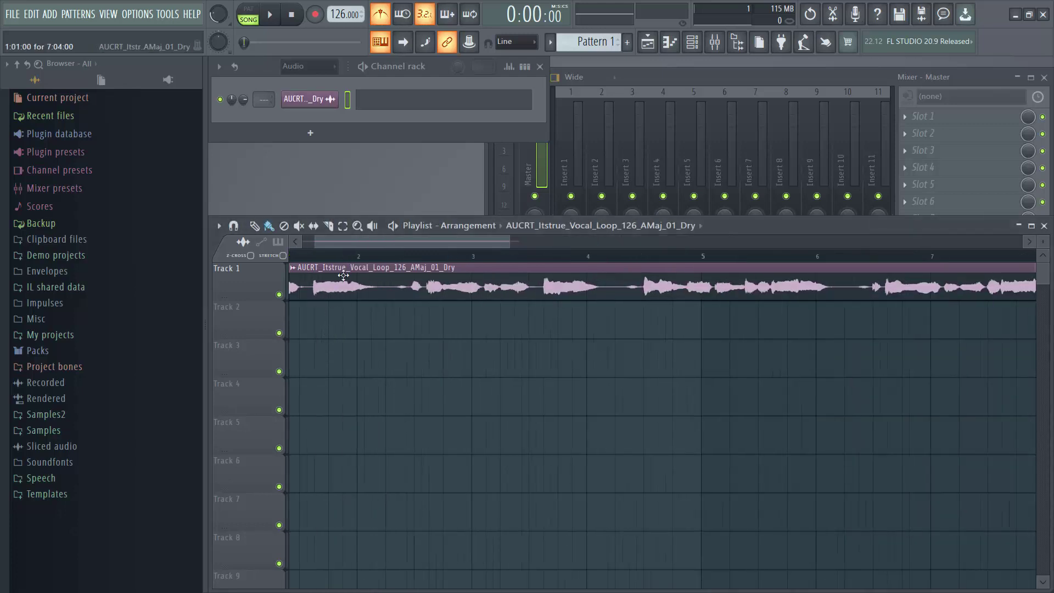
drag(403, 244, 391, 245)
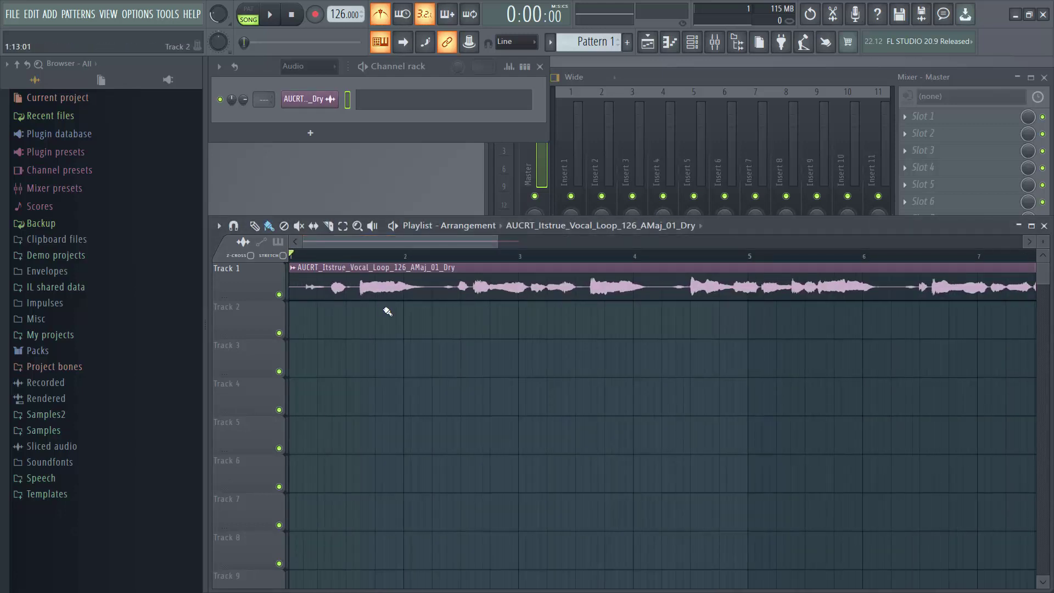
drag(417, 286, 460, 288)
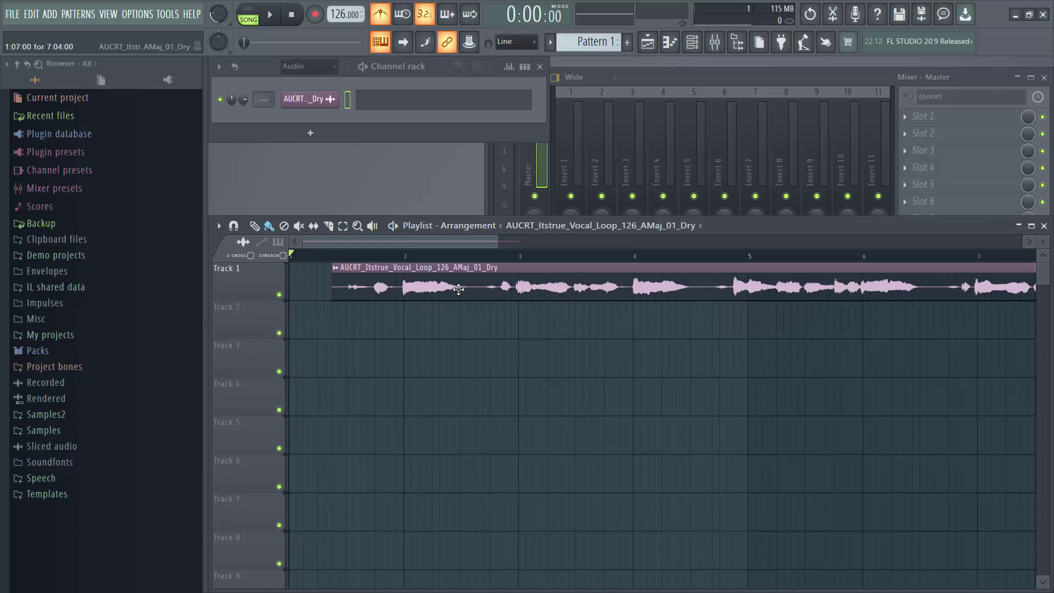
drag(459, 291, 328, 289)
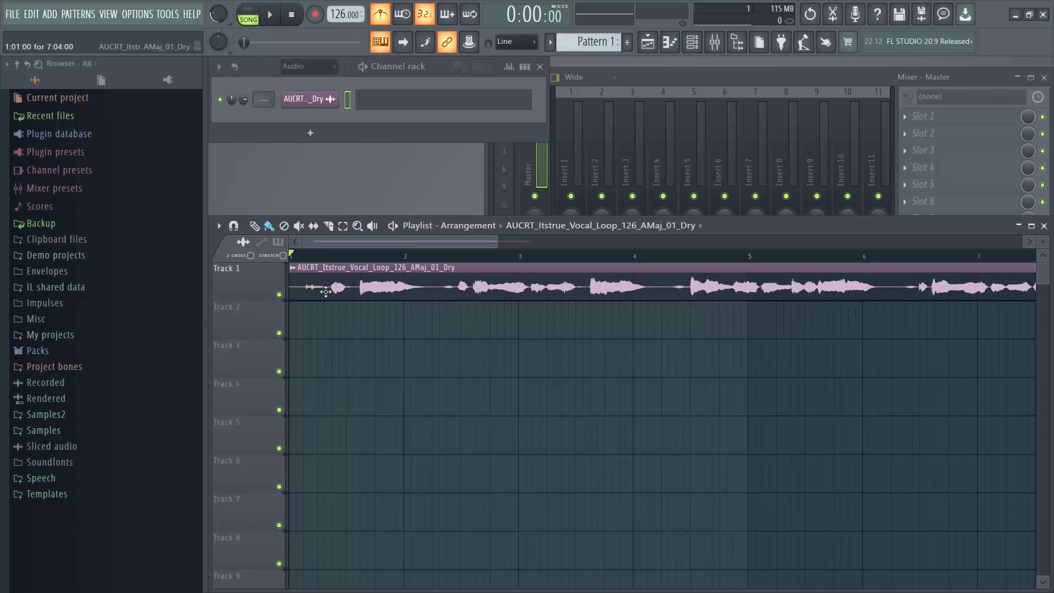
Play the beginning of the vocal clip, stop playback and turn the metronome off
key(space)
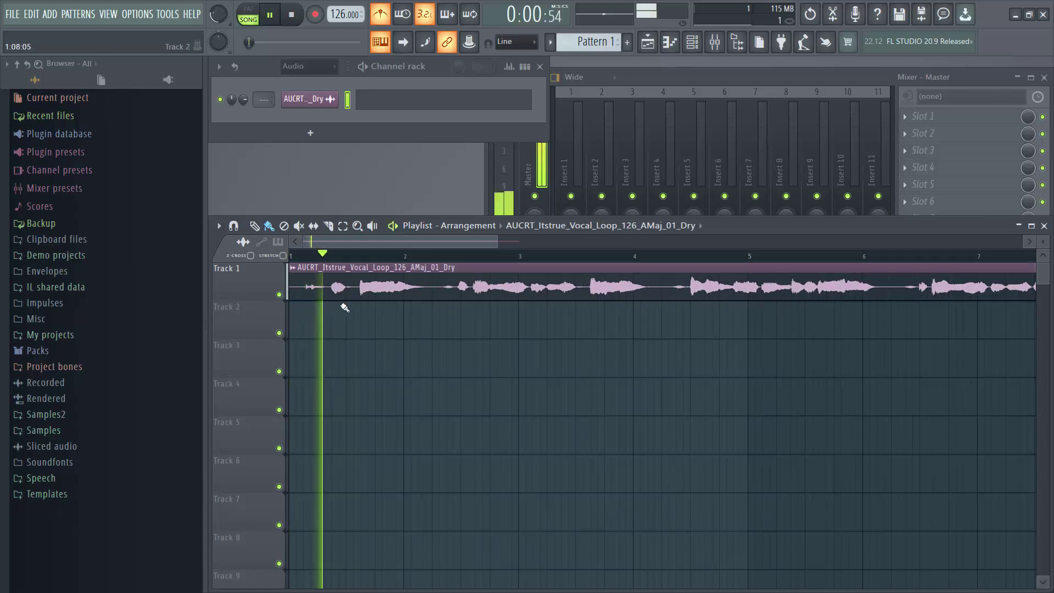
key(space)
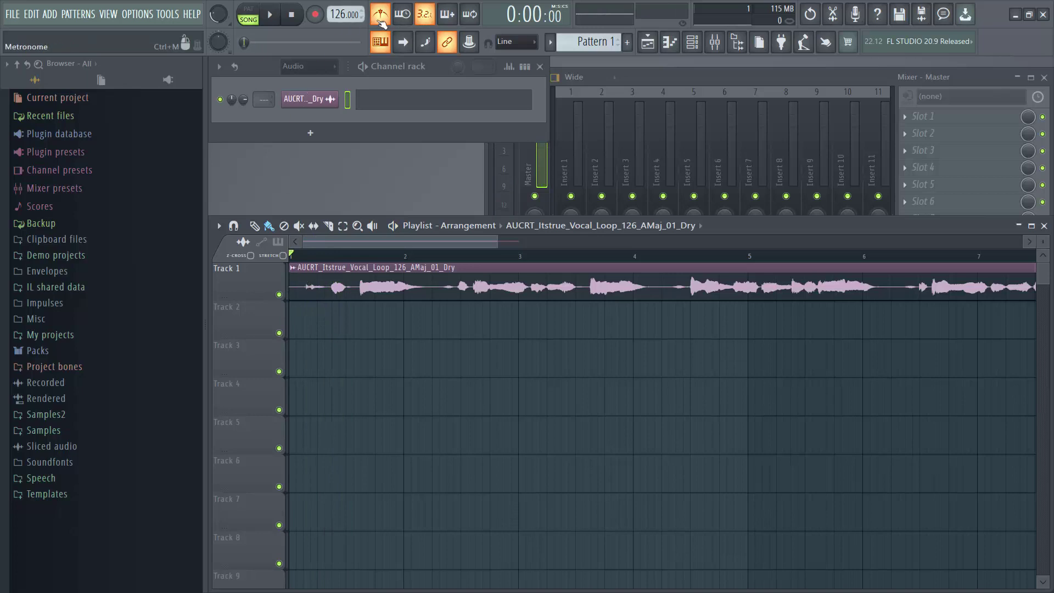
click(380, 13)
Enlarge Track 1's height and audition the vocal from the start and from about 1:07
drag(257, 300, 299, 341)
key(space)
key(space)
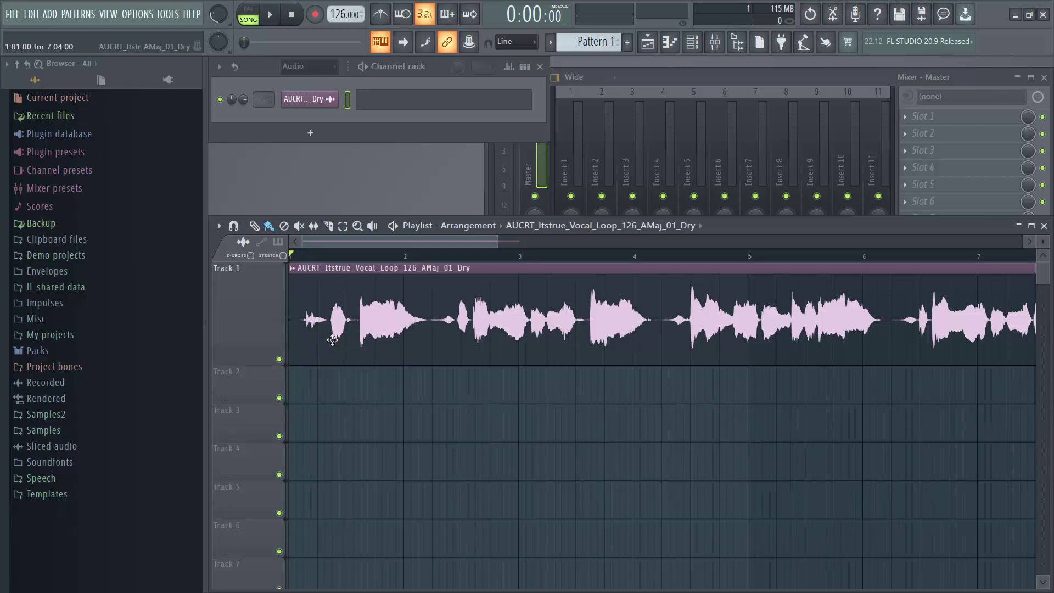
click(331, 255)
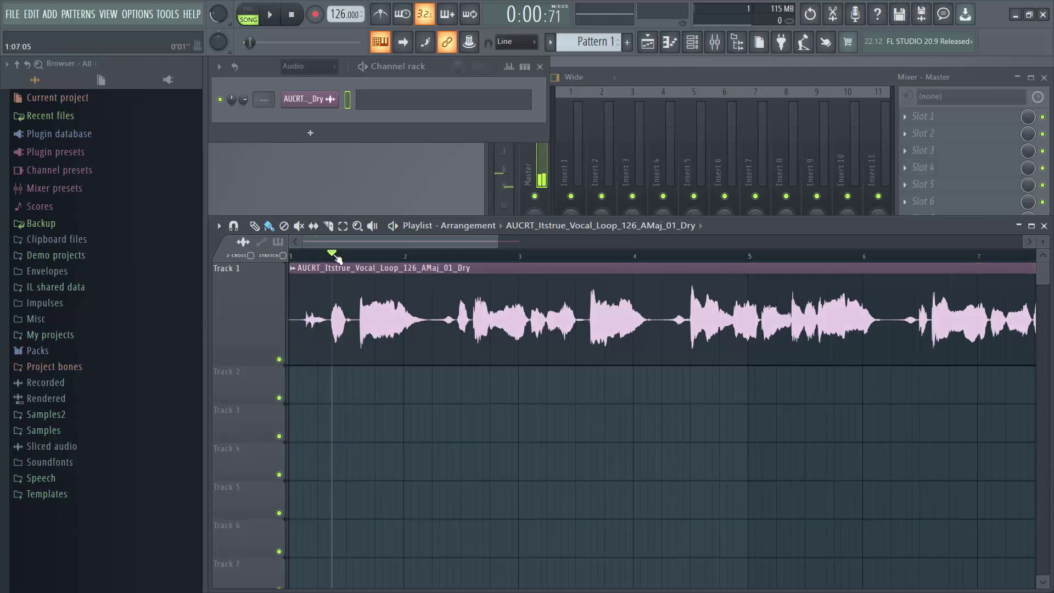
key(space)
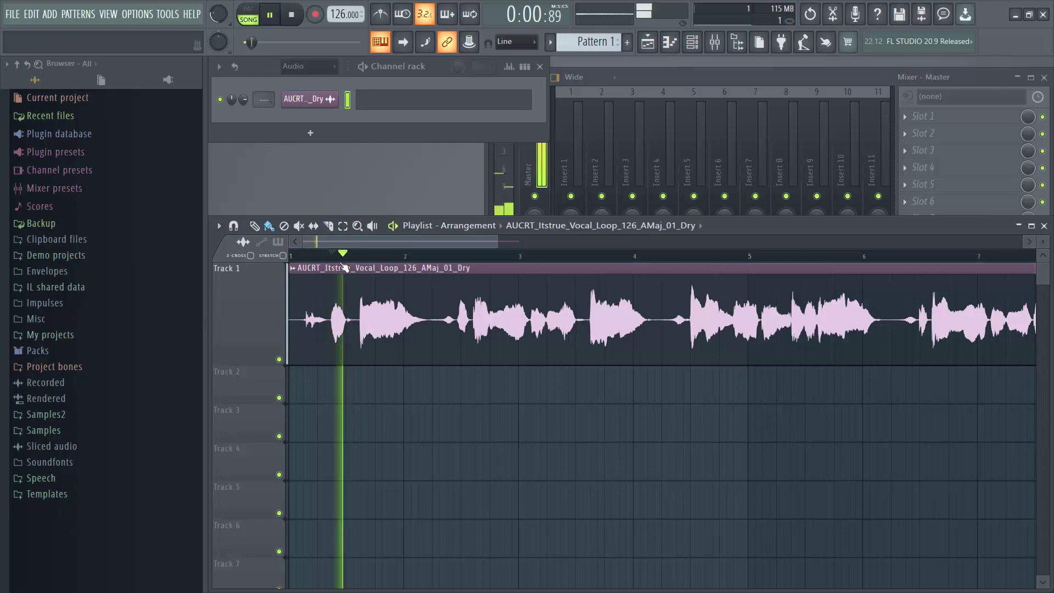
key(space)
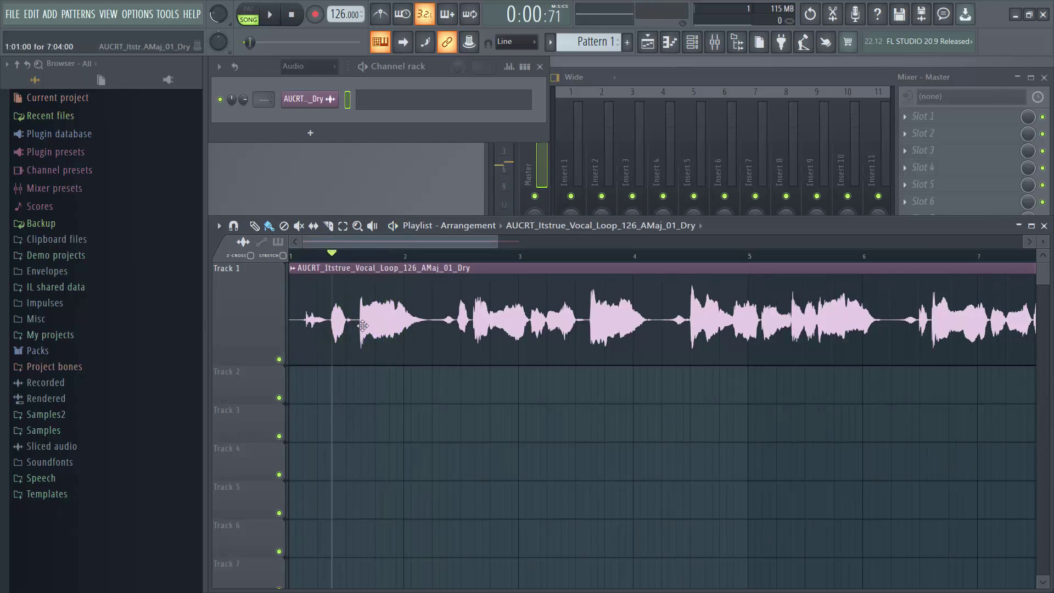
Move the vocal clip on Track 1 to start at 1:07:00 and play it with the metronome on
drag(384, 335, 431, 339)
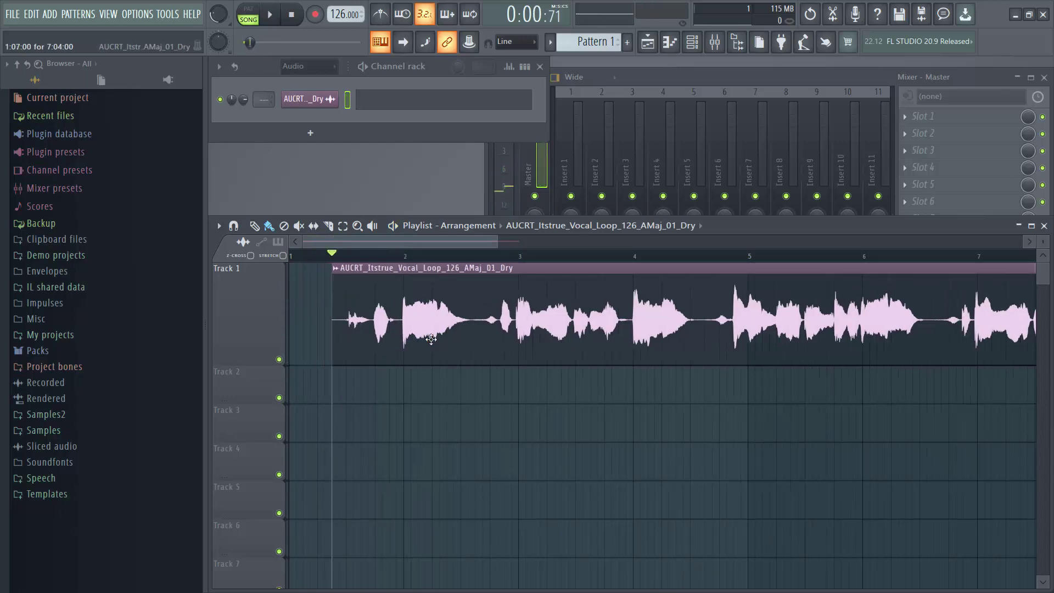
key(space)
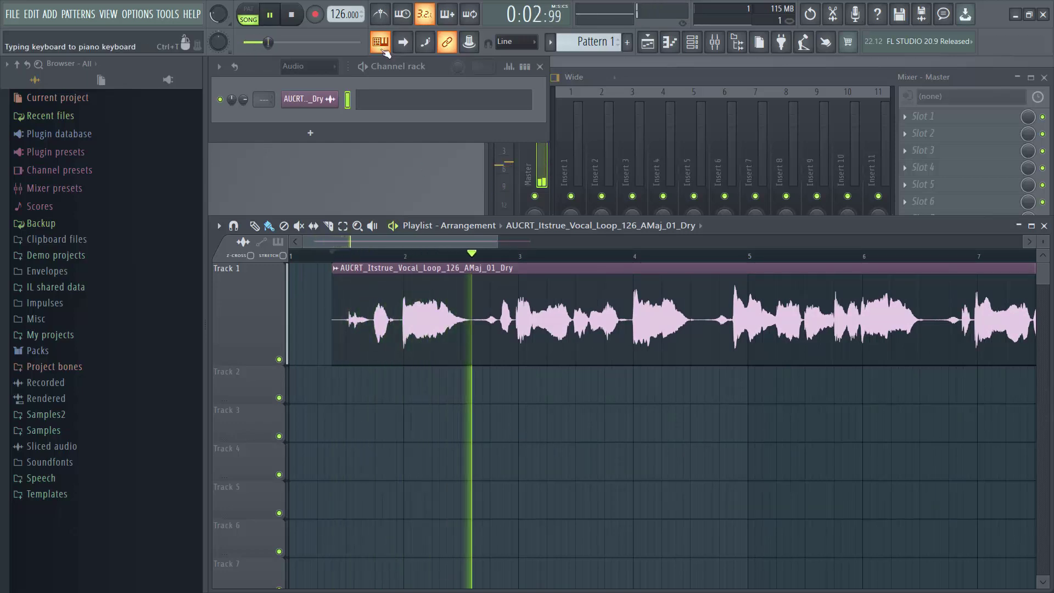
scroll(409, 395, down, 4)
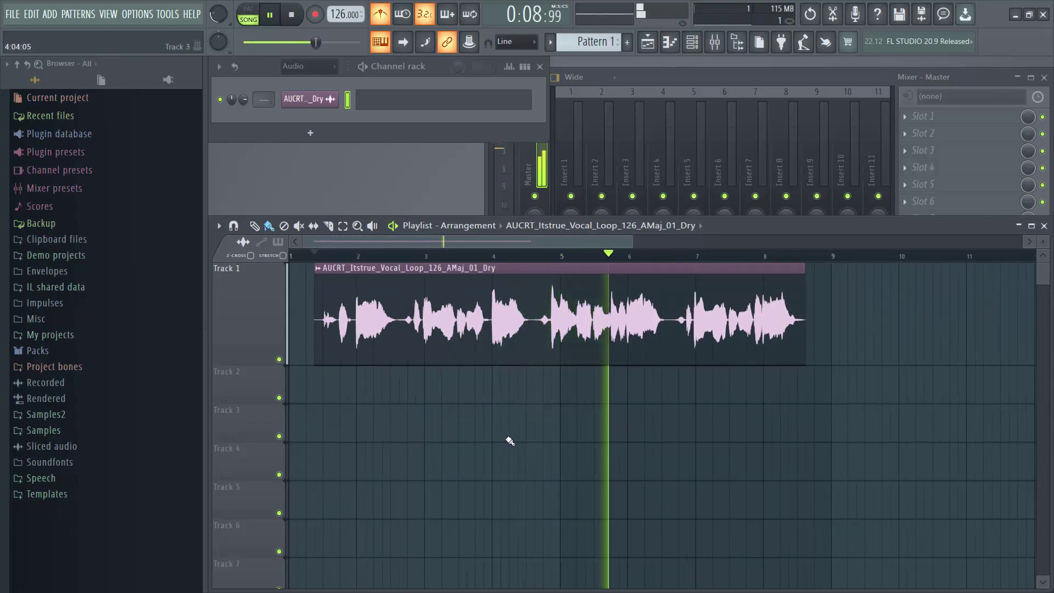
Try the Track 1 vocal clip at 1:11:00 and audition it against the metronome
key(space)
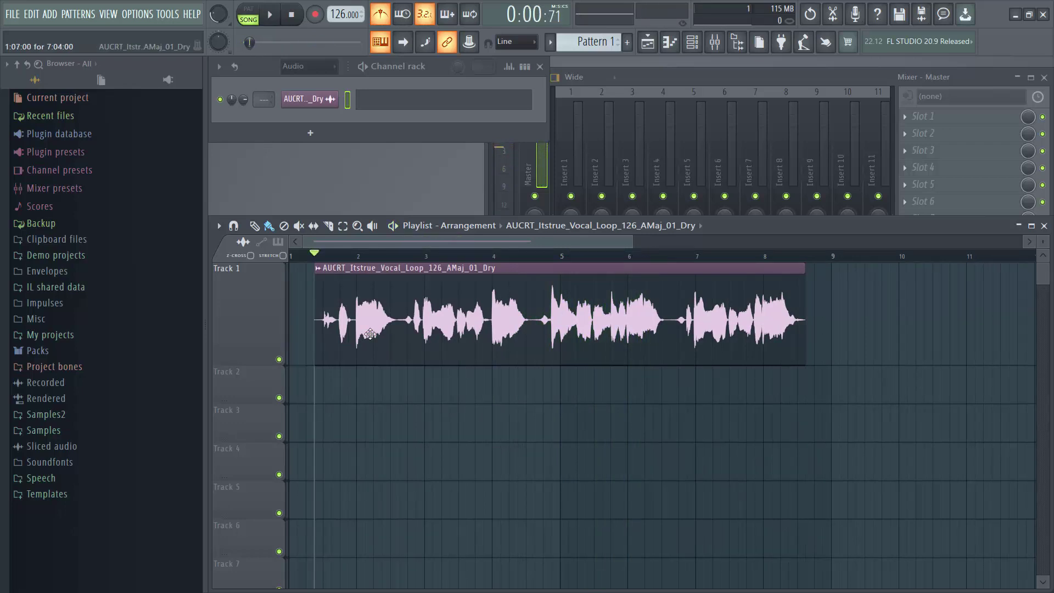
click(358, 319)
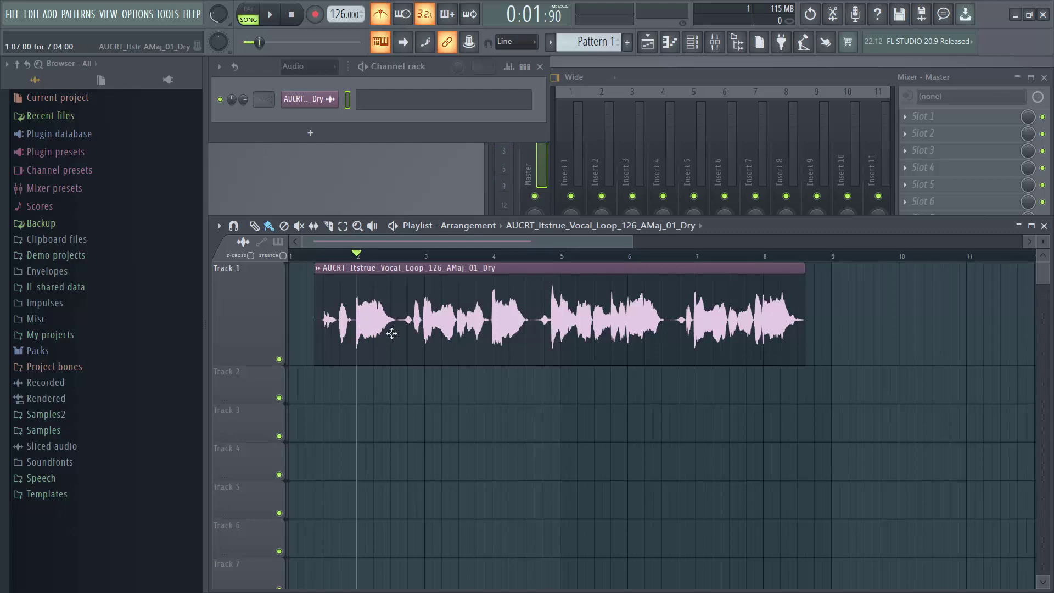
drag(391, 334, 407, 336)
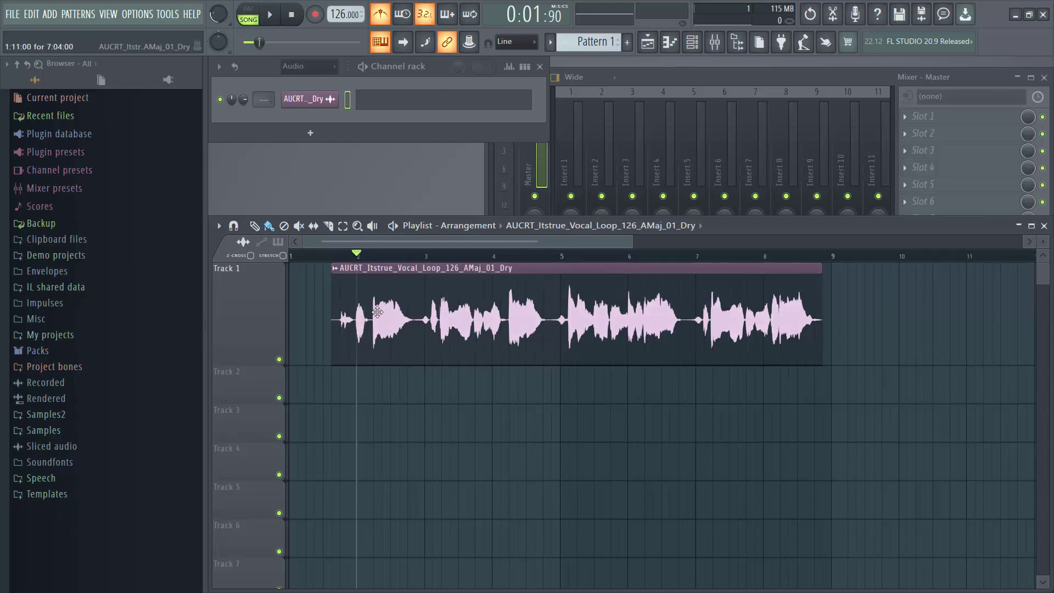
key(space)
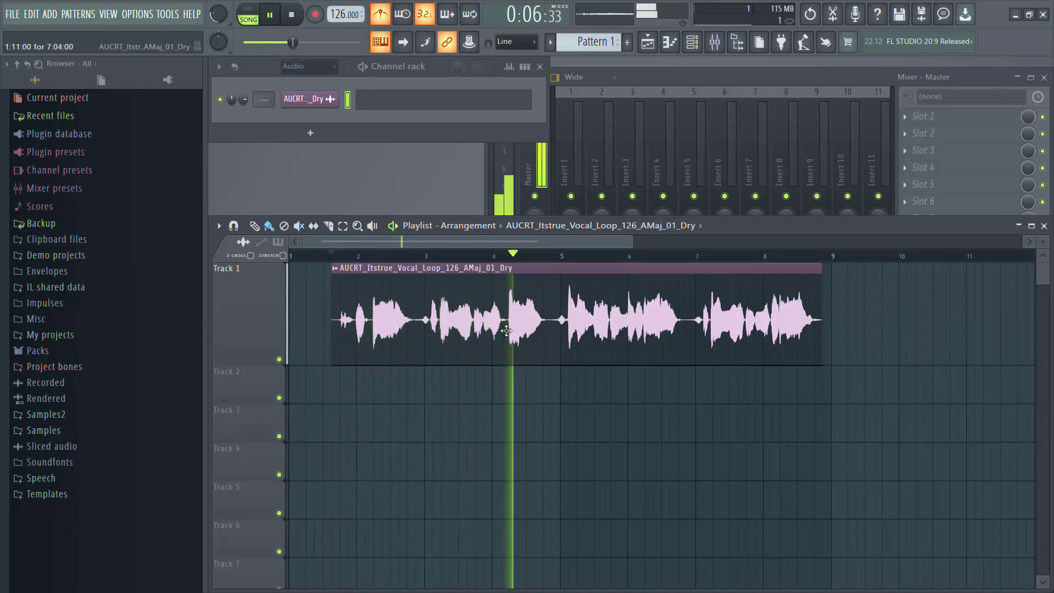
key(space)
Return the vocal clip to its 1:07:00 position, trim its start past the first quiet syllable and audition it
drag(357, 328, 338, 345)
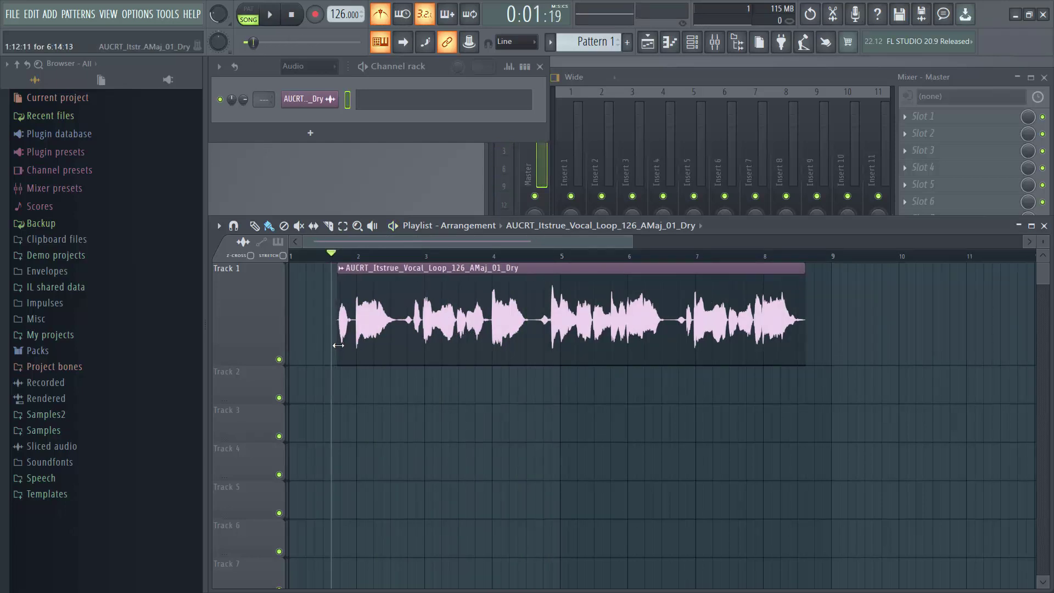
key(space)
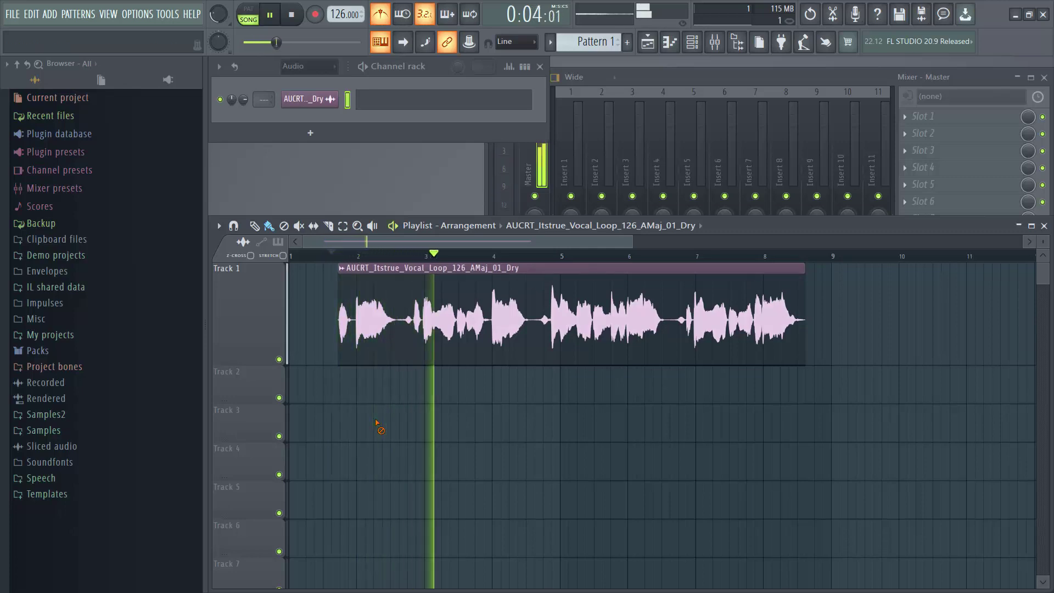
key(space)
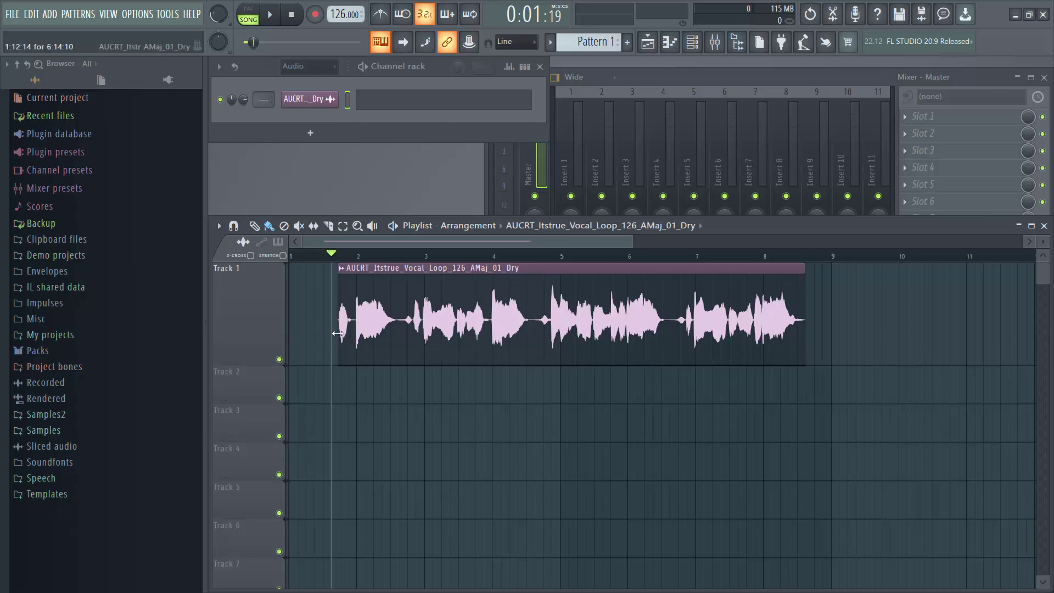
Try the untrimmed vocal clip at bar 1, undo the move, and trim its start to 1:12:11
drag(384, 331, 259, 338)
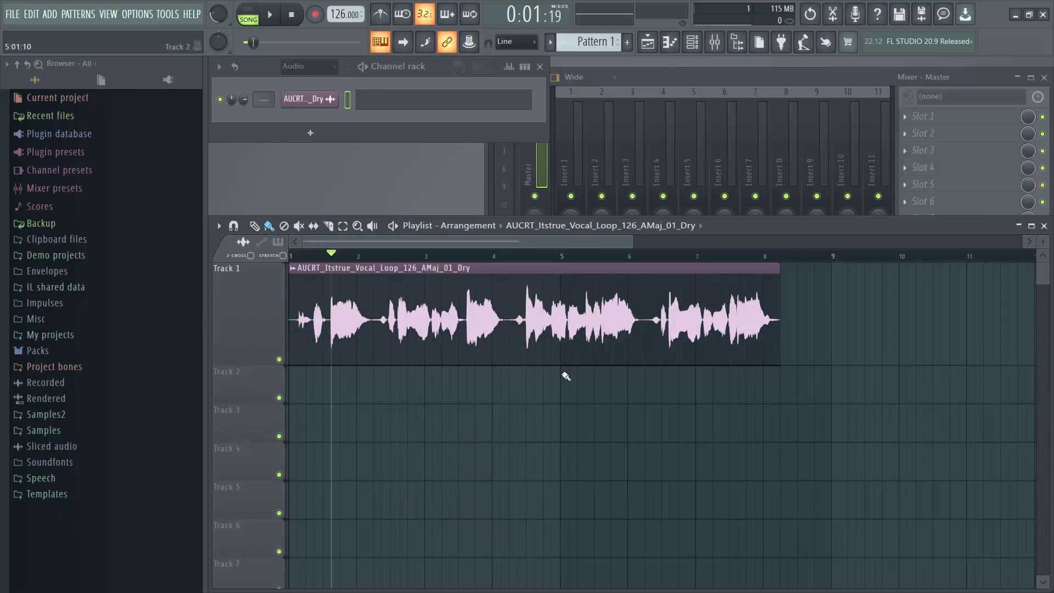
drag(400, 329, 429, 330)
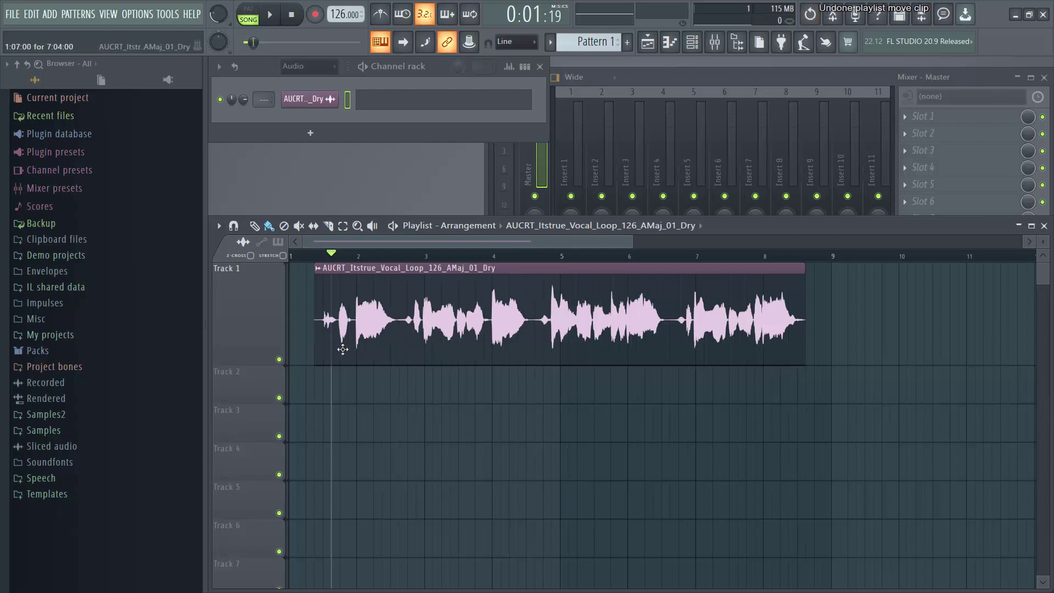
drag(315, 343, 339, 345)
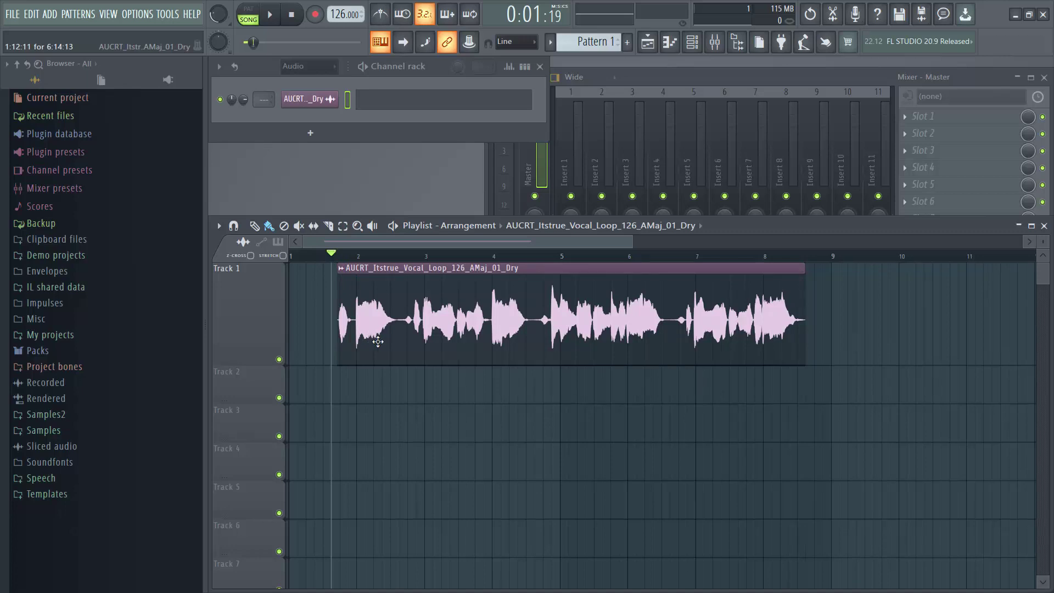
mouse_move(377, 339)
mouse_down()
mouse_move(397, 338)
mouse_move(380, 339)
mouse_up()
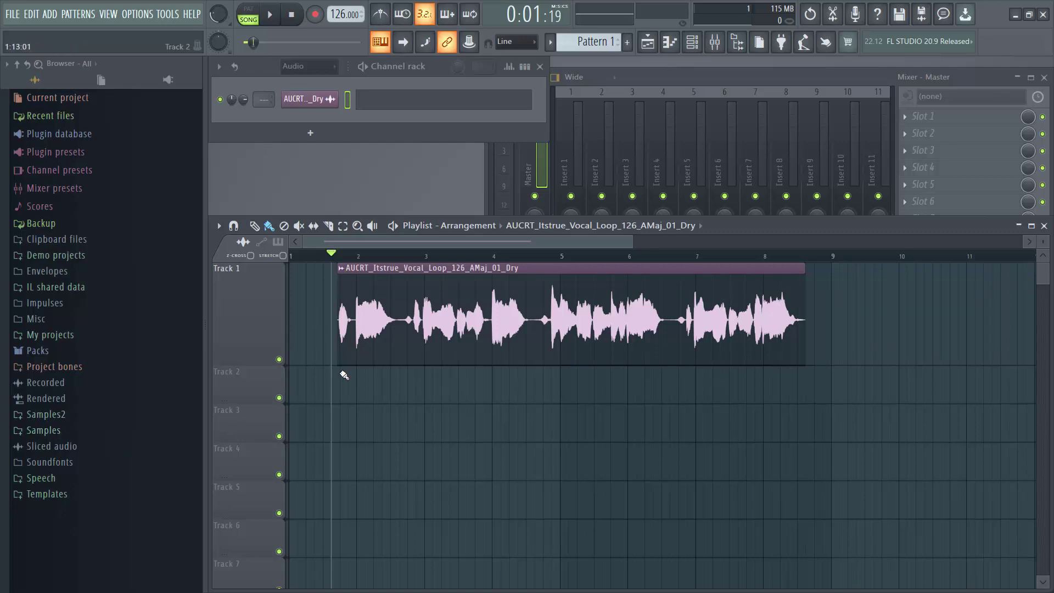
Expand the Samples folder and its MIDI subfolder in the browser
click(129, 433)
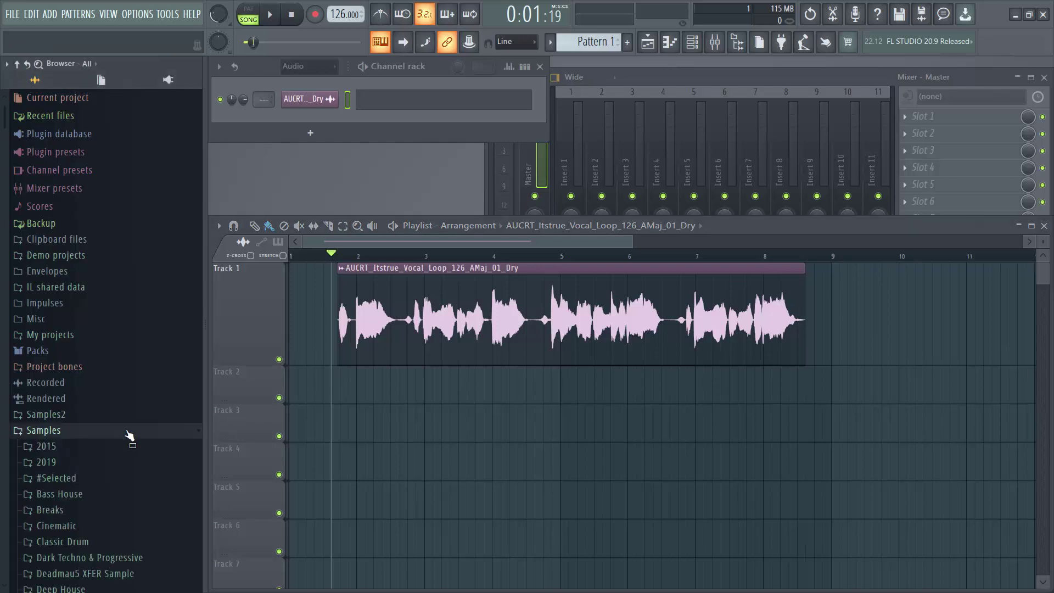
scroll(126, 493, down, 5)
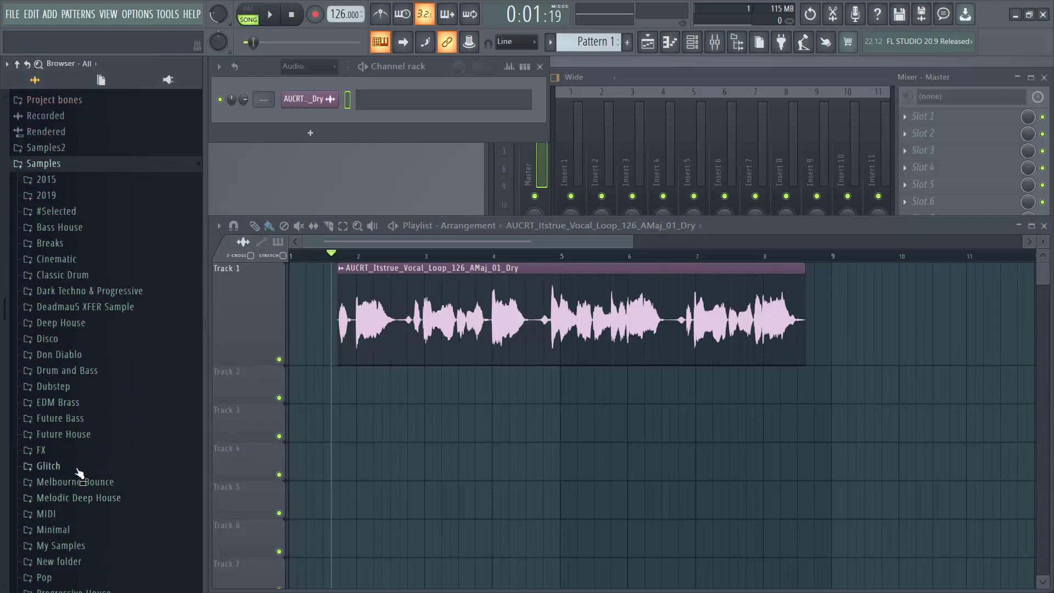
click(97, 514)
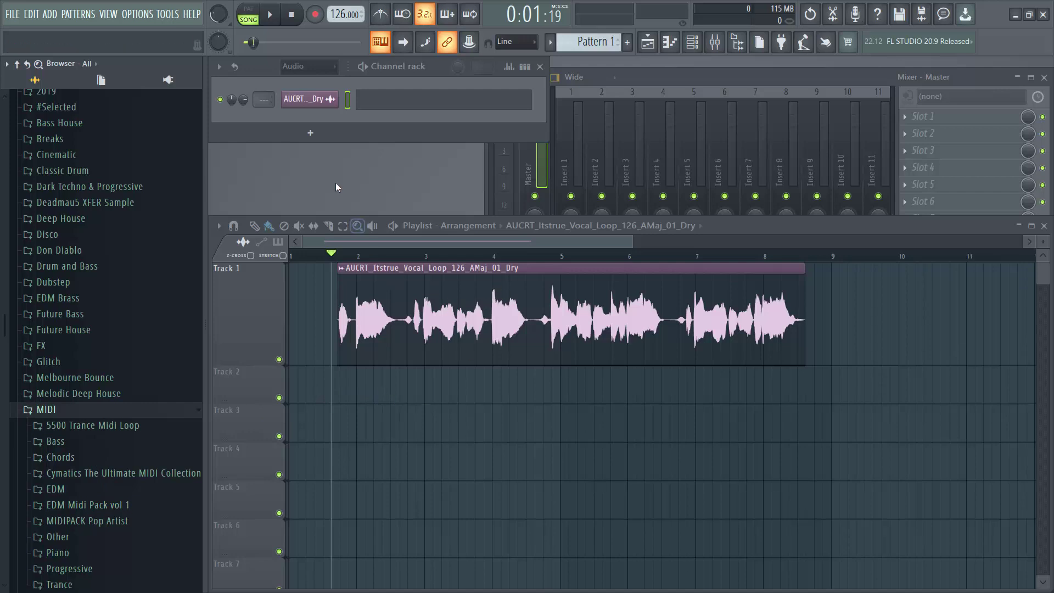
Check the root note and scale set for scale highlighting in the vocal channel's piano roll, and close it
click(381, 103)
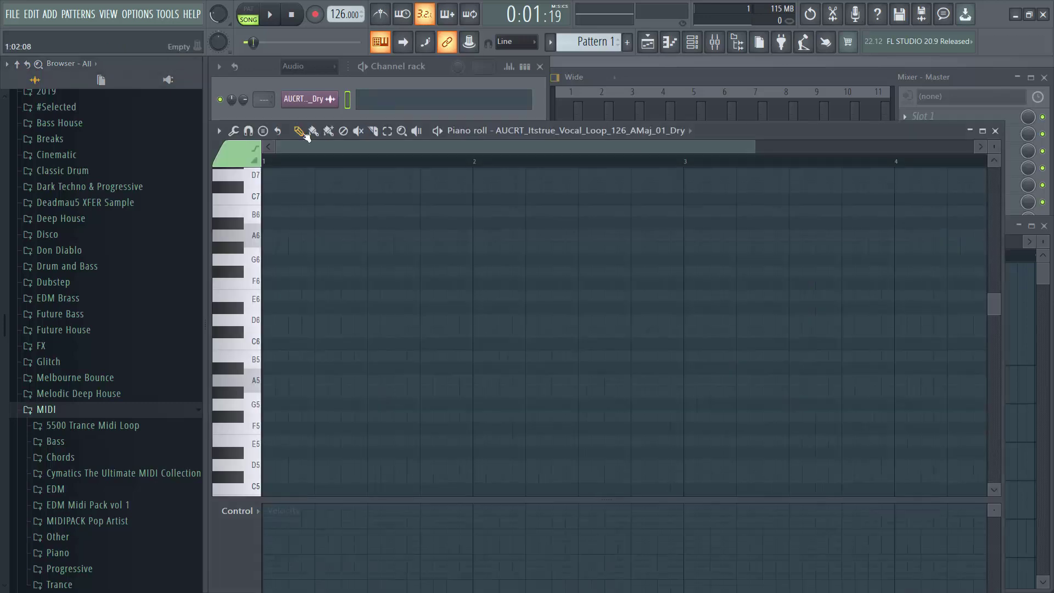
click(219, 131)
mouse_move(242, 184)
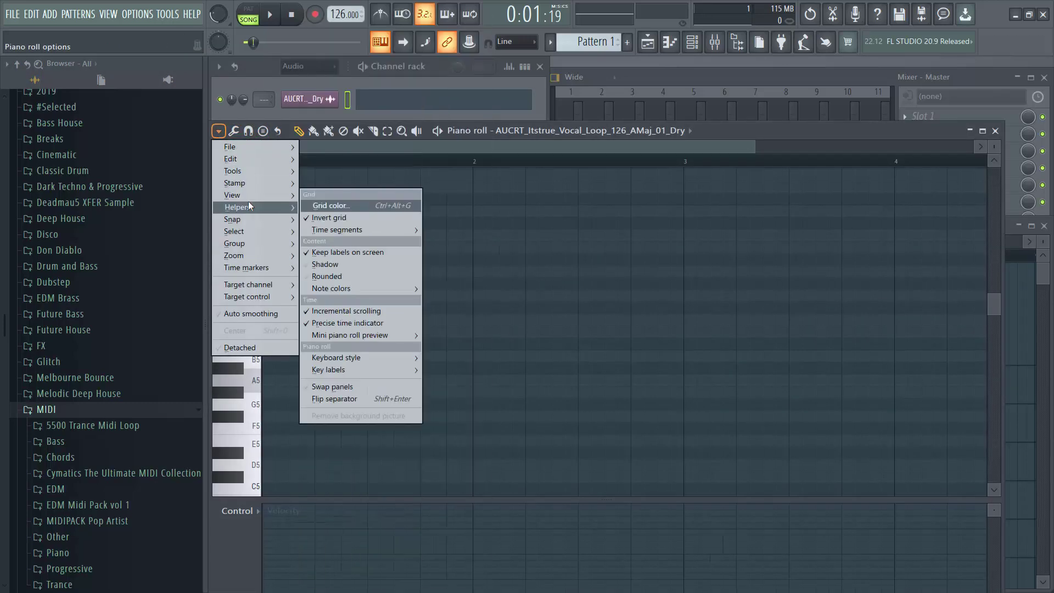
mouse_move(248, 206)
mouse_move(331, 219)
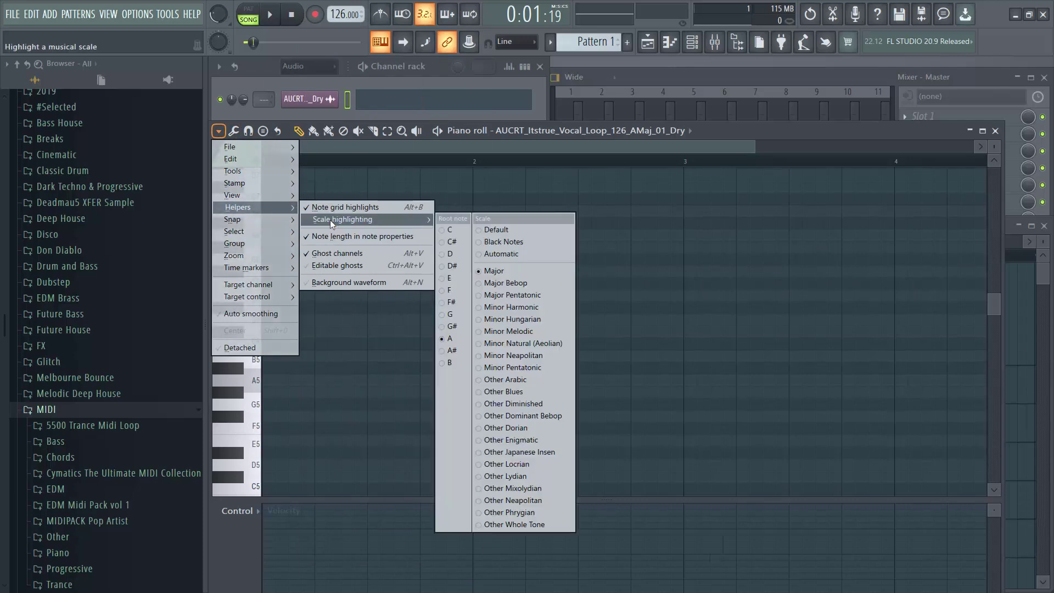
click(537, 181)
click(994, 131)
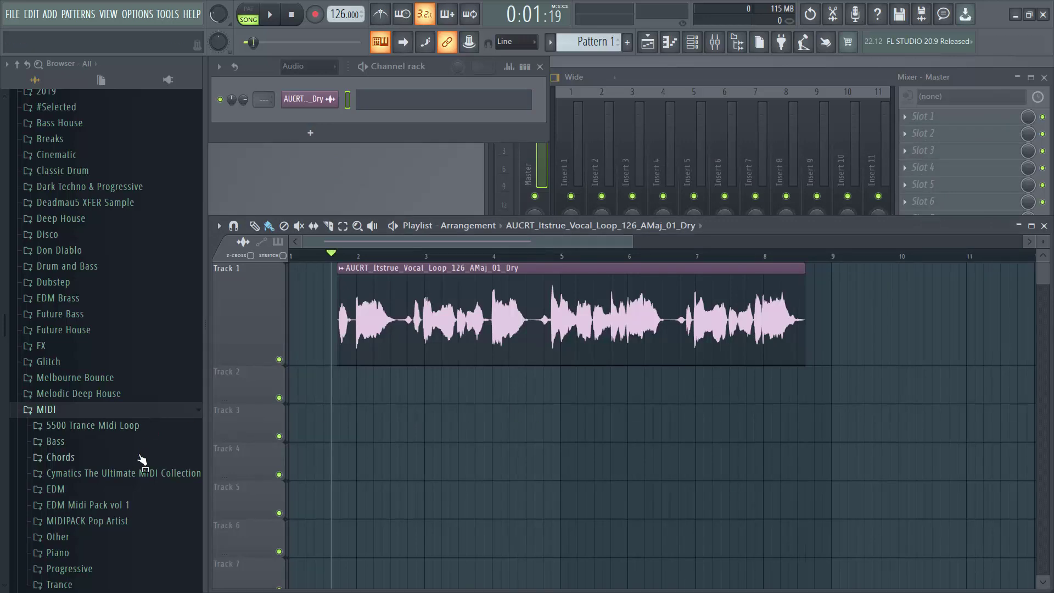
Open the 30 Major Chord Progressions (Cmaj) folder under Chords and widen the browser to fit its file names
click(103, 461)
scroll(129, 485, down, 4)
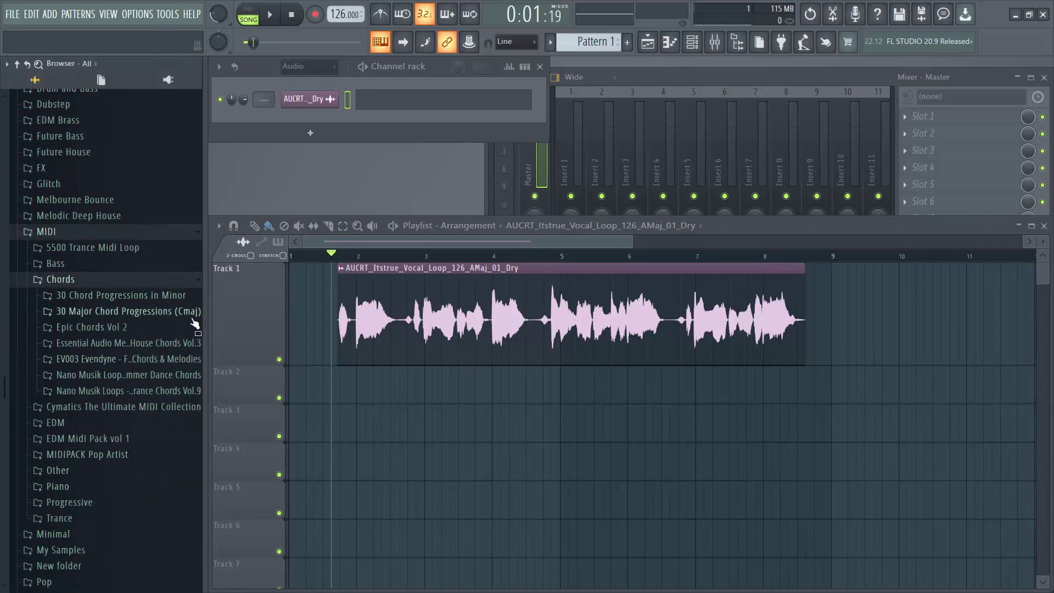
mouse_move(204, 326)
mouse_down()
mouse_move(230, 326)
mouse_move(220, 326)
mouse_up()
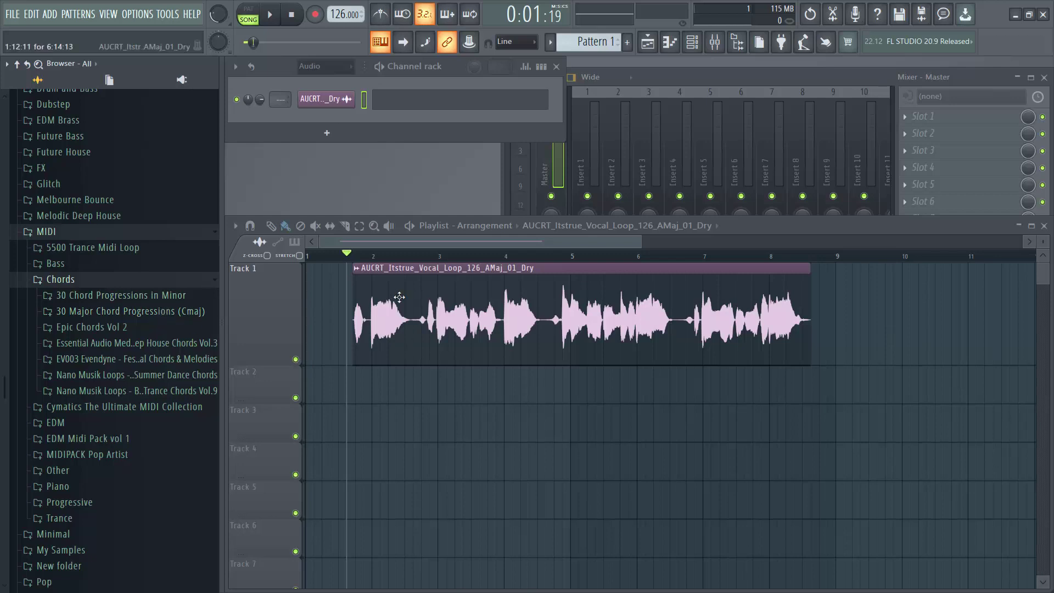
click(190, 312)
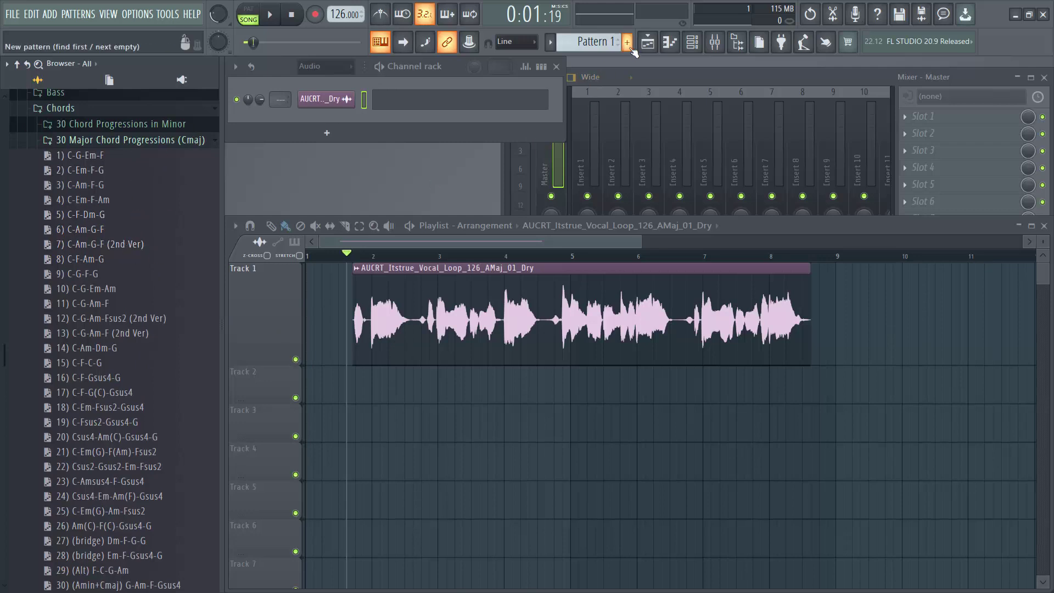
Add an FL Keys channel to the channel rack in Pattern 1 and close its plugin window
click(595, 42)
click(326, 133)
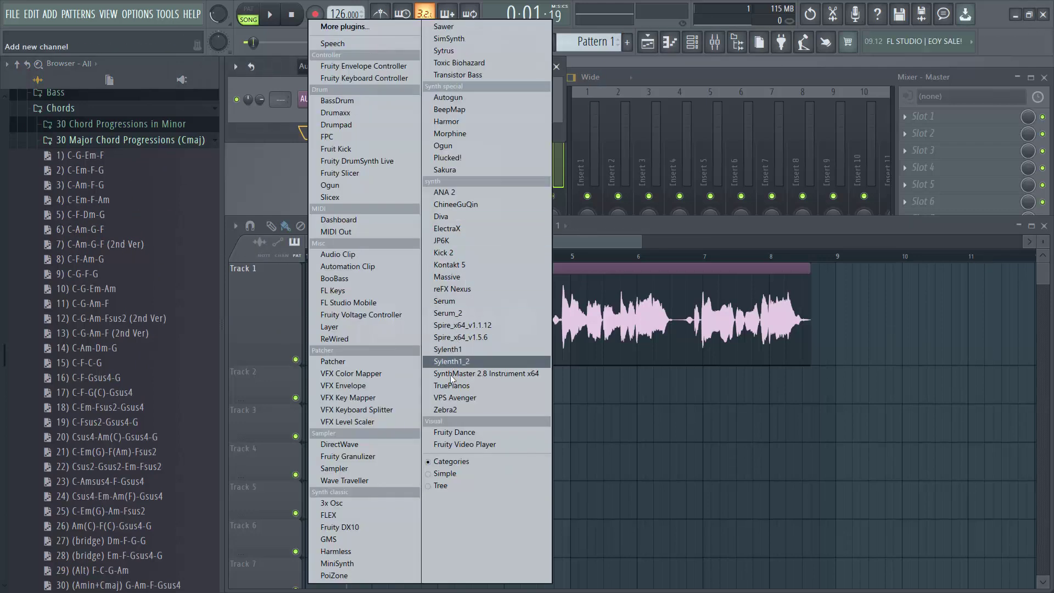
click(348, 290)
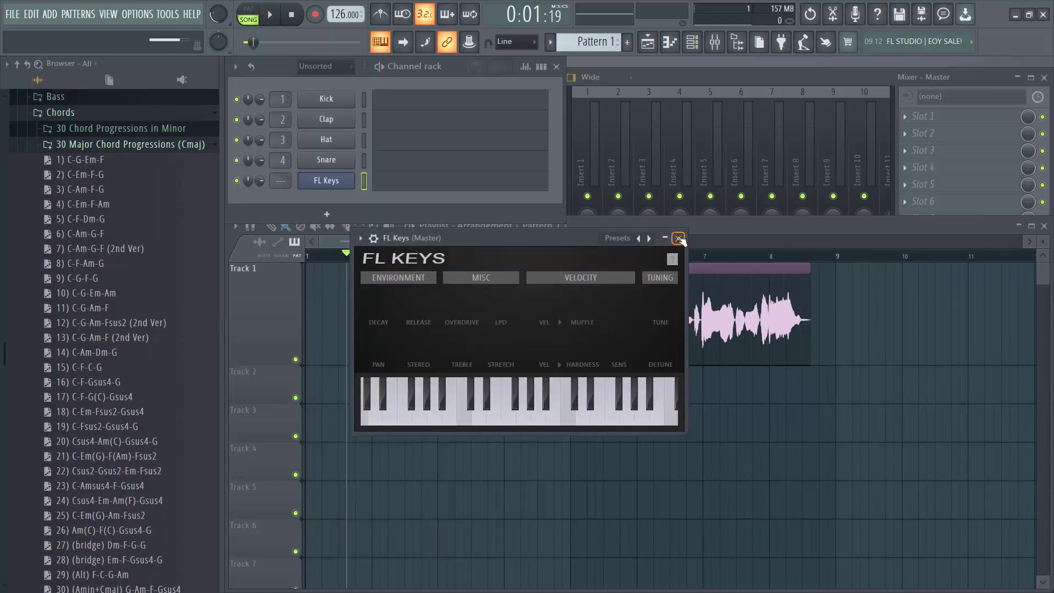
click(677, 238)
Import the MIDI progression 9) C-G-F-G into the FL Keys piano roll and bring all its chords into view
click(425, 185)
drag(88, 278, 541, 355)
click(631, 380)
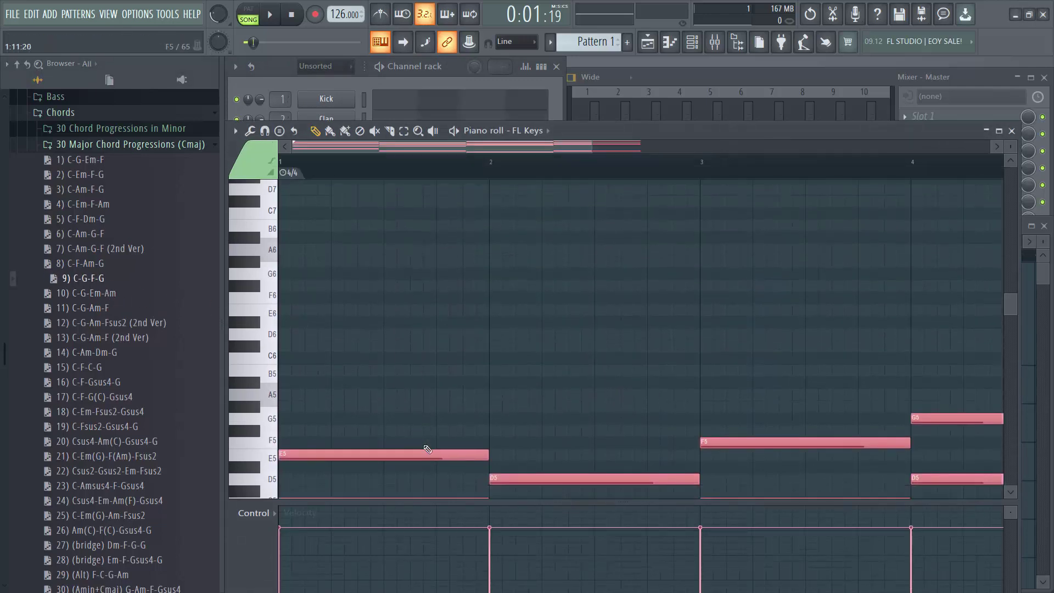
scroll(426, 446, down, 2)
scroll(426, 447, down, 2)
scroll(427, 451, down, 1)
scroll(477, 448, down, 5)
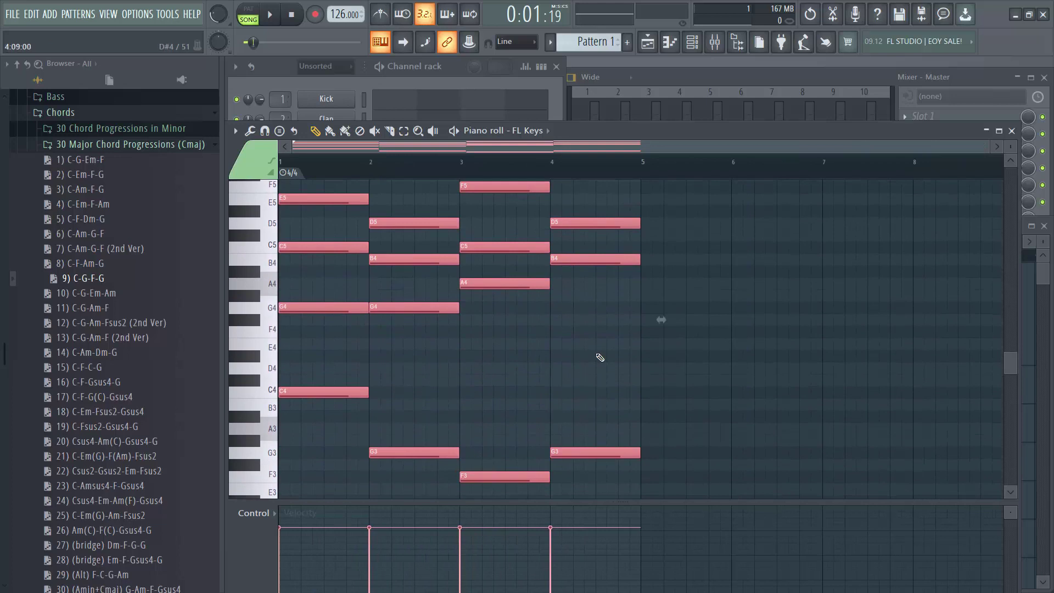
Select all the chord notes and transpose them down three semitones, moving the first bass note from C4 to A3
click(529, 298)
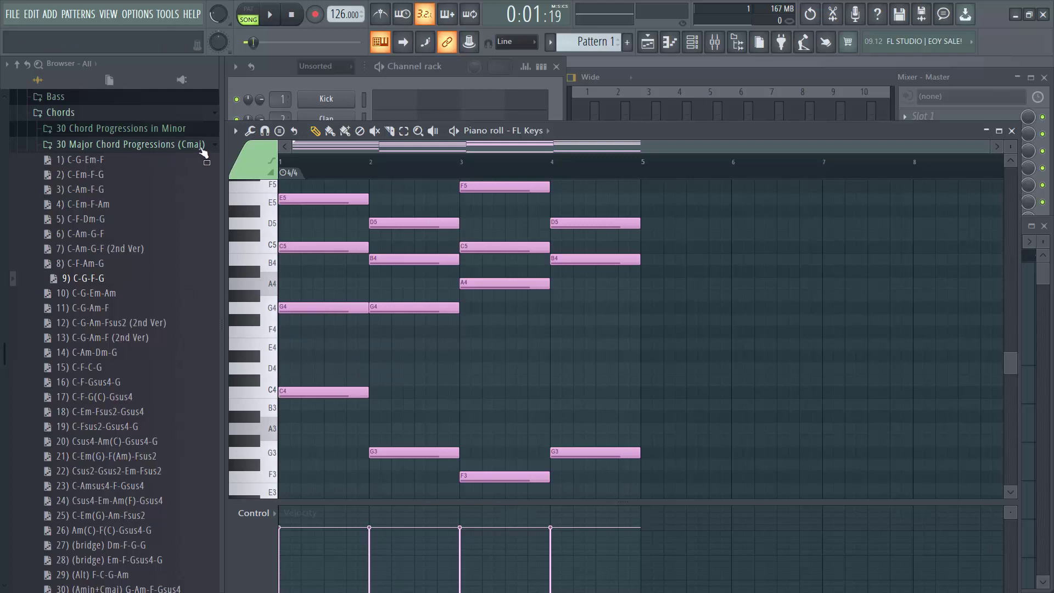
key(ctrl+a)
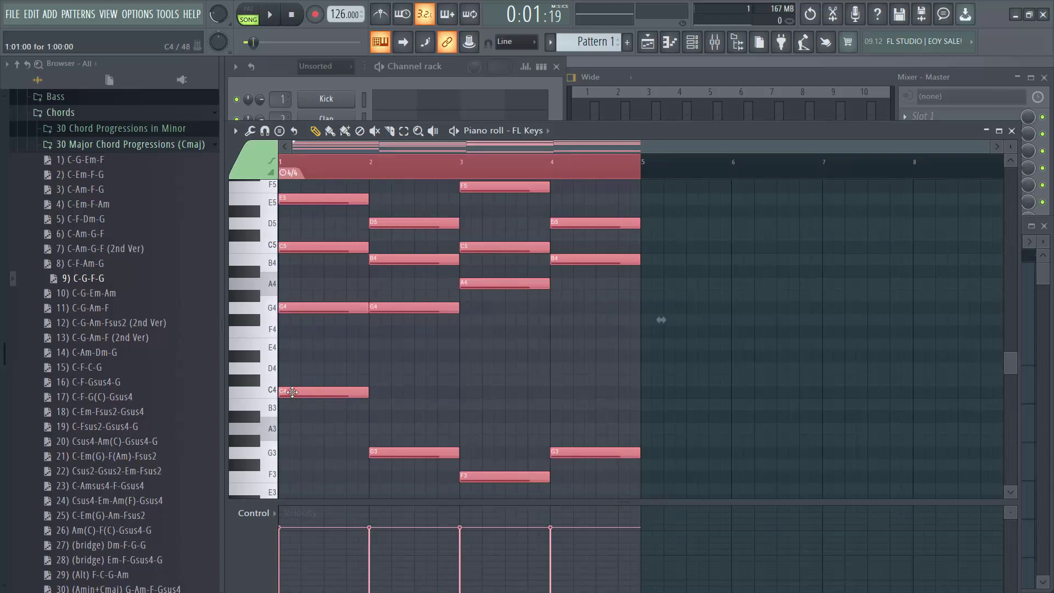
drag(292, 391, 198, 105)
drag(299, 391, 294, 426)
click(337, 397)
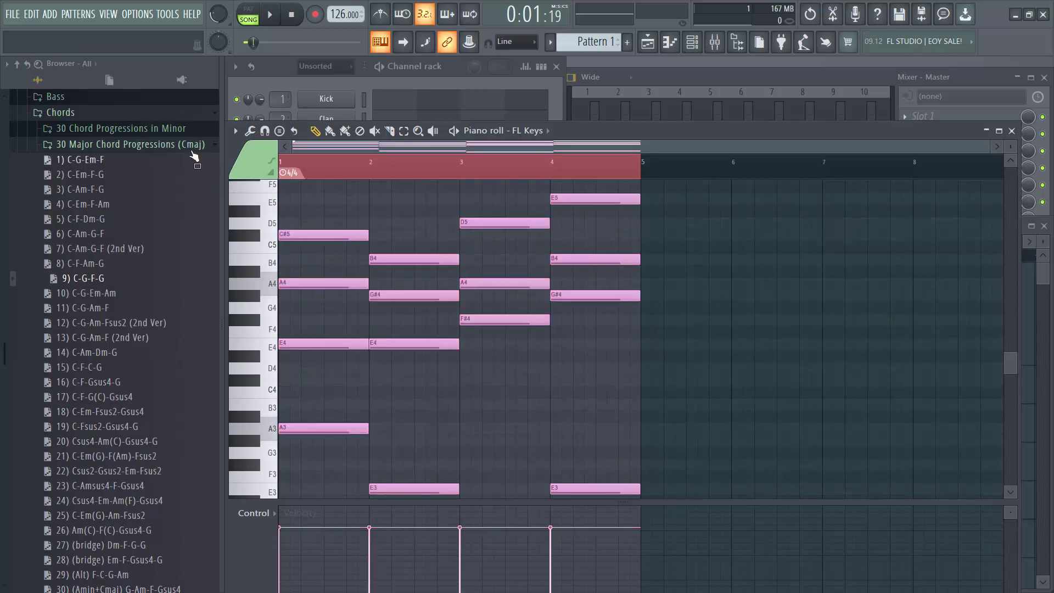
Close the FL Keys piano roll and list the 30 Major Chord Progressions (Cmaj) folder again in the browser
drag(192, 153, 181, 140)
click(181, 143)
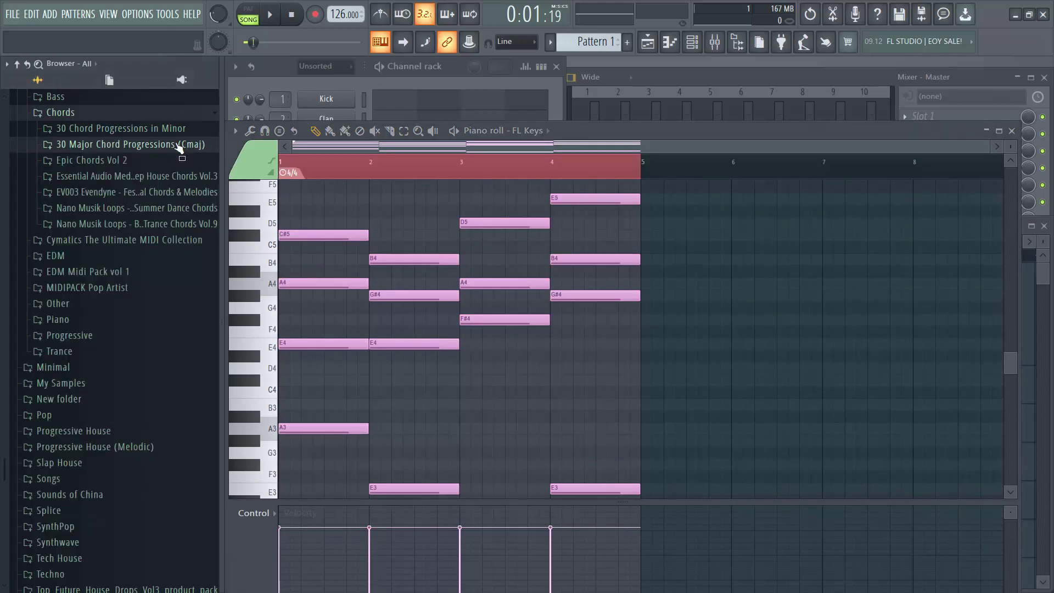
click(1011, 132)
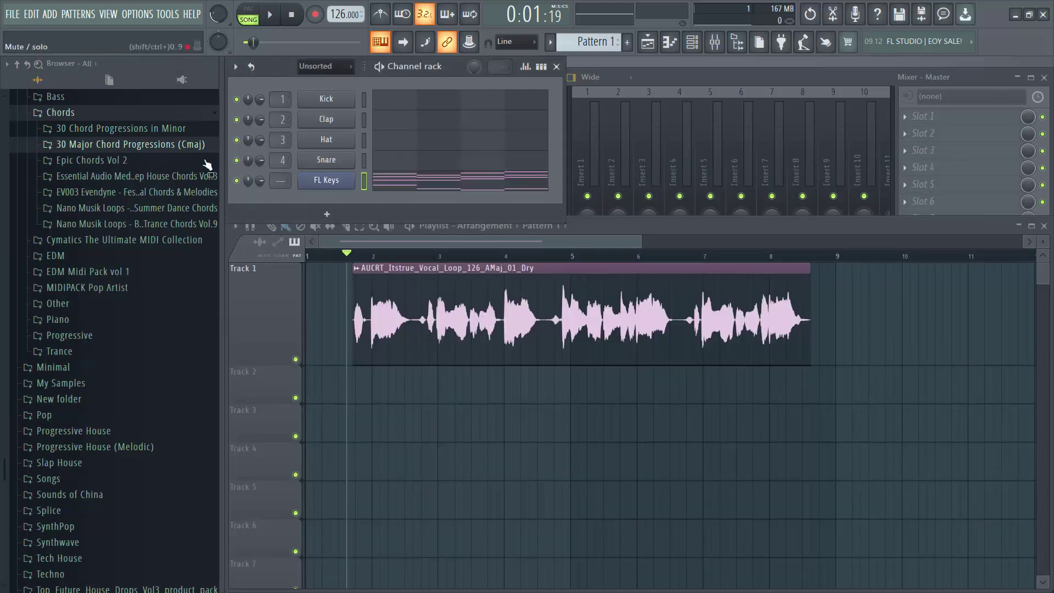
click(174, 129)
click(164, 132)
click(164, 142)
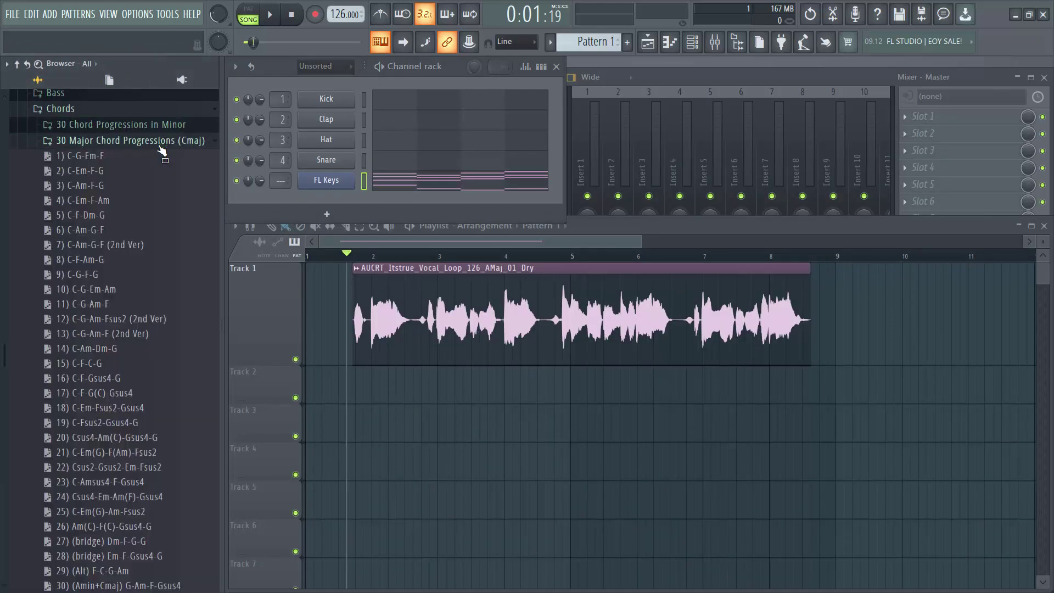
Place Pattern 1 on Track 2 starting at bar 2 and add a copy directly after it at bar 6
click(390, 389)
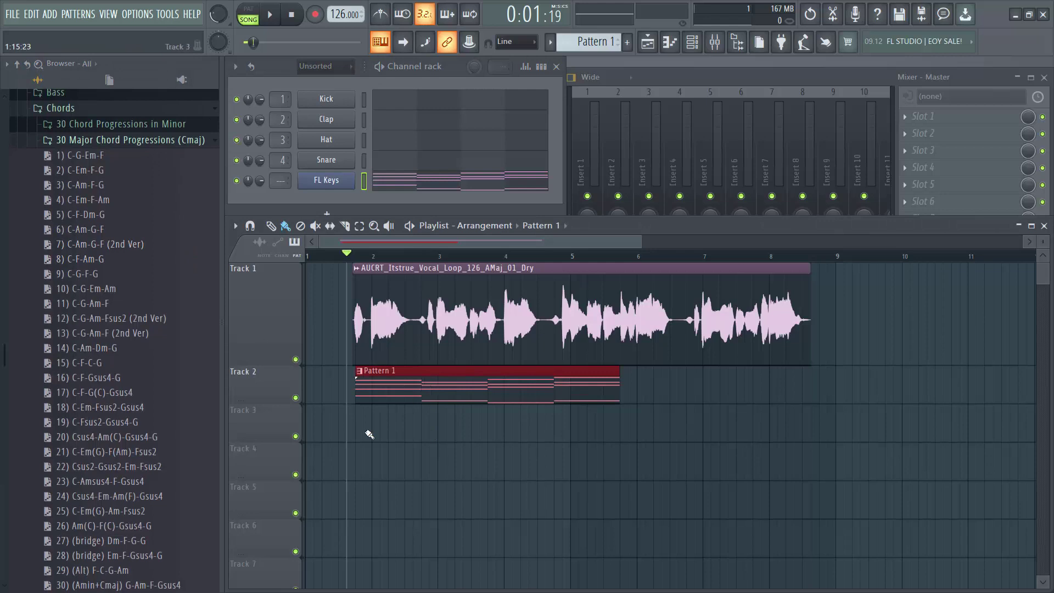
scroll(369, 434, up, 2)
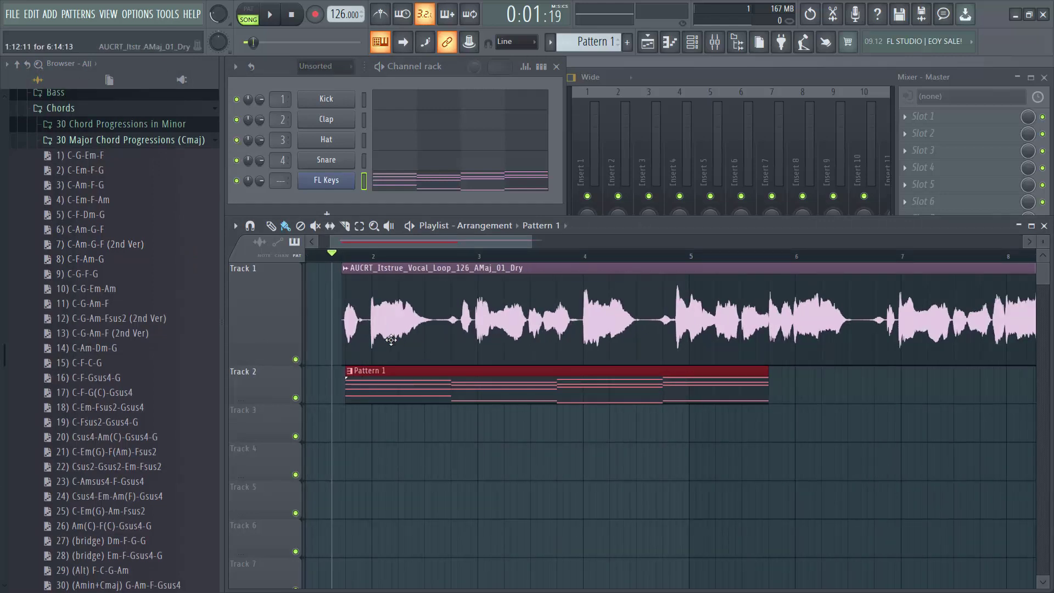
drag(385, 242, 374, 242)
drag(434, 383, 461, 382)
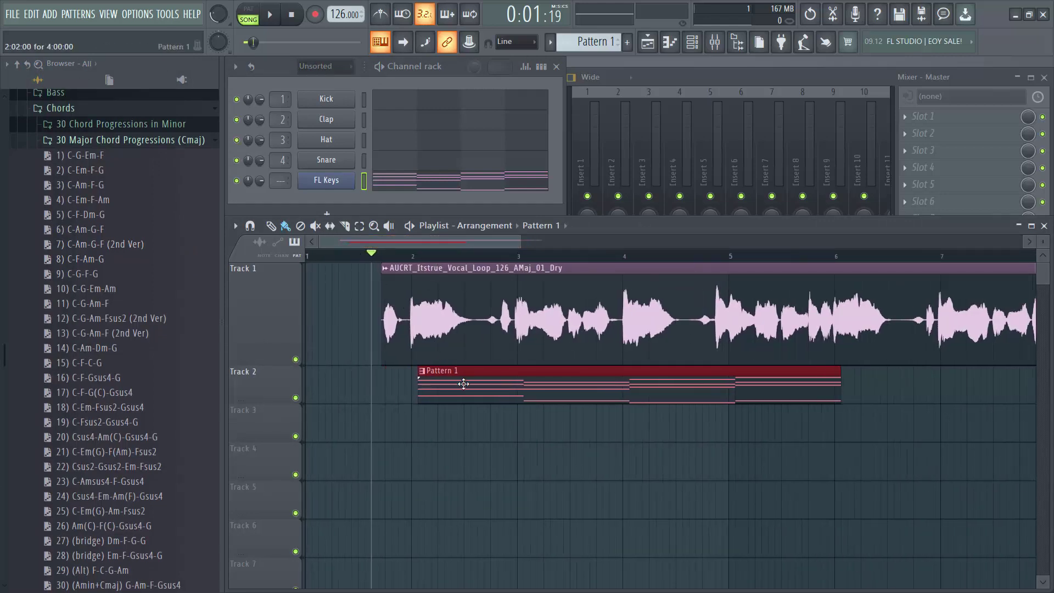
scroll(461, 384, down, 3)
drag(524, 386, 630, 393)
click(364, 465)
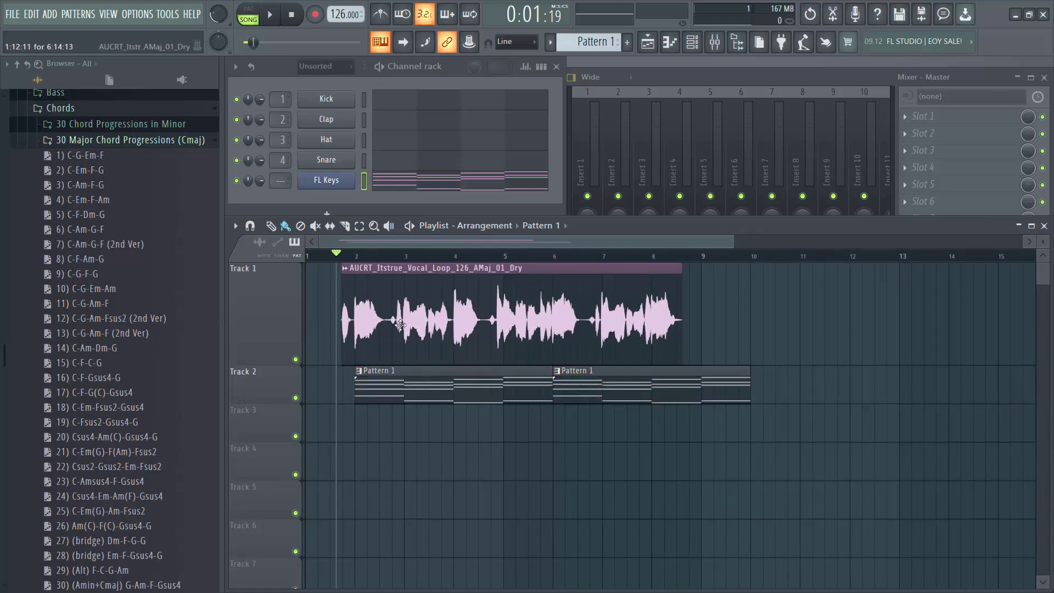
Play the vocal loop together with the Pattern 1 chords and check the FL Keys notes in the piano roll
key(space)
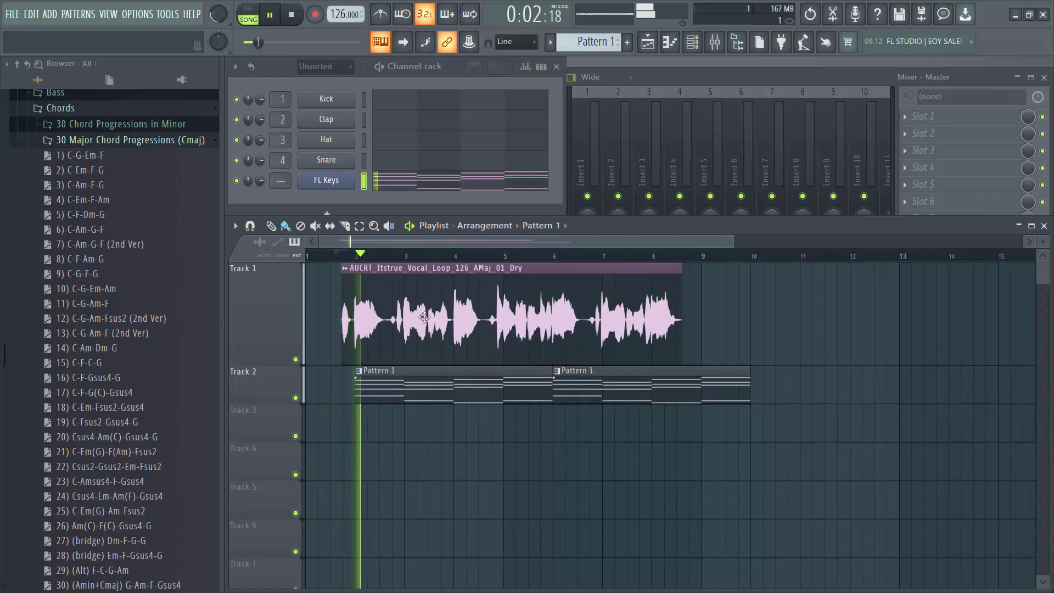
click(420, 181)
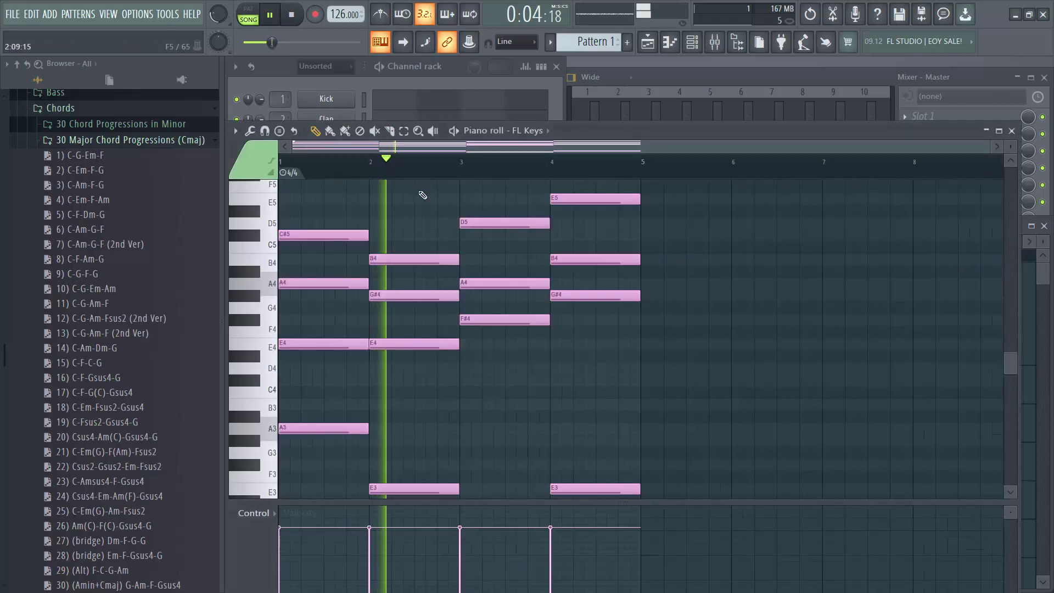
key(space)
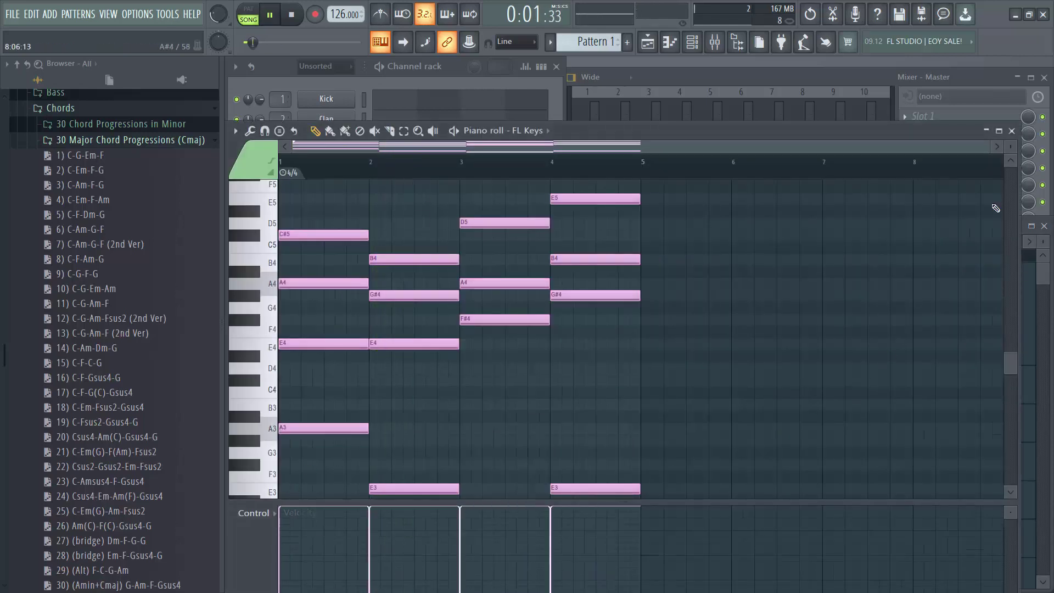
click(1011, 130)
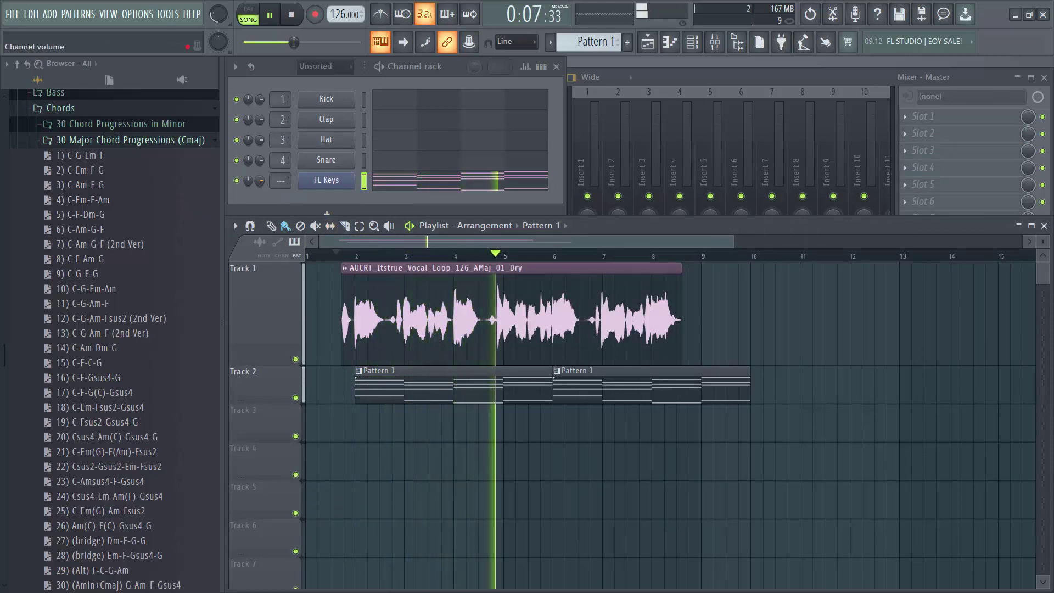
drag(294, 43, 307, 42)
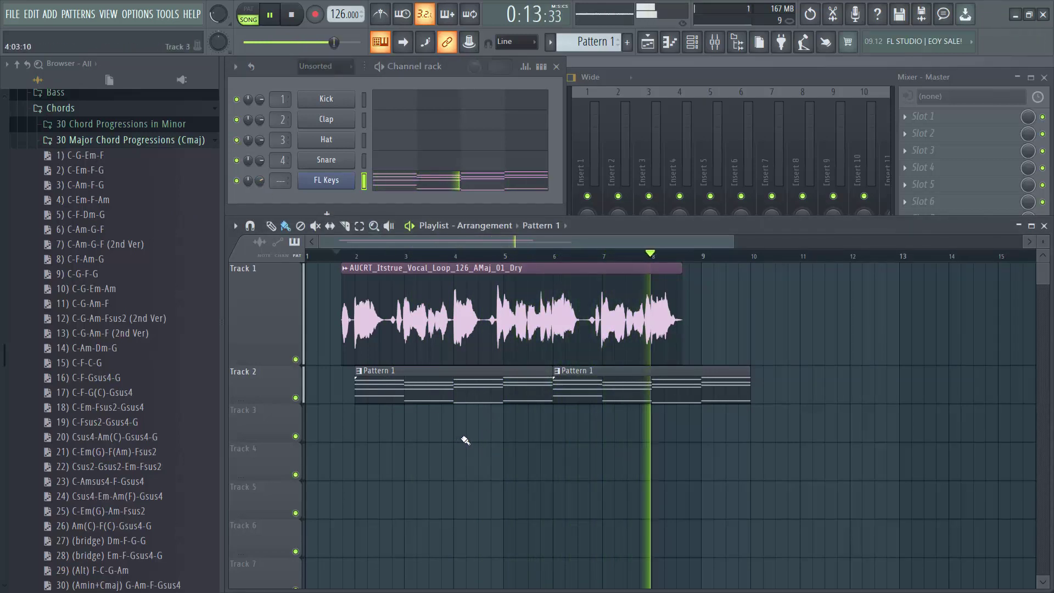
key(space)
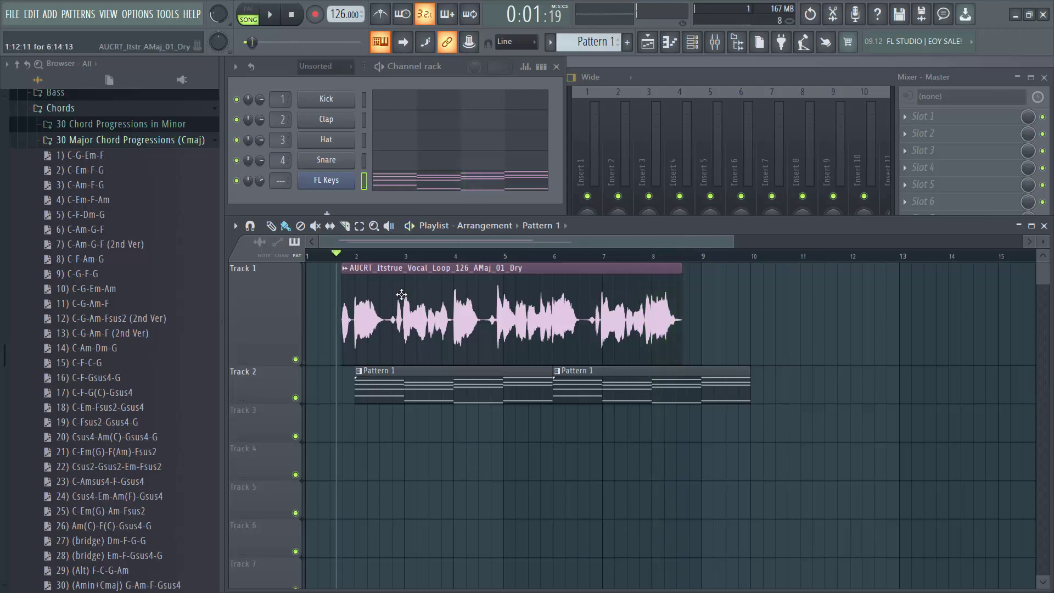
Open the FL Keys piano roll of Pattern 1 again
click(399, 183)
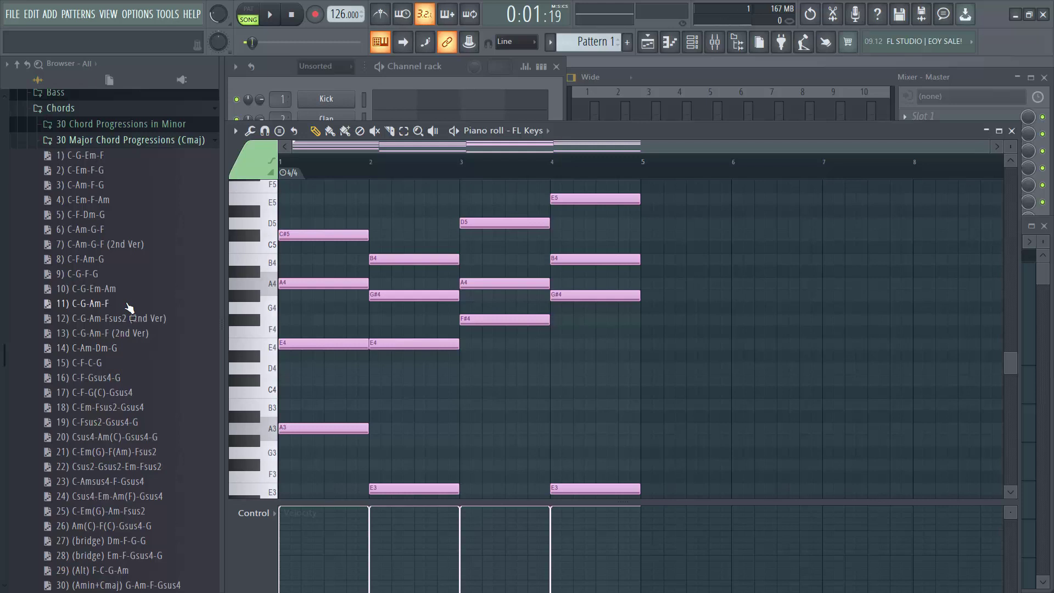
drag(129, 307, 354, 353)
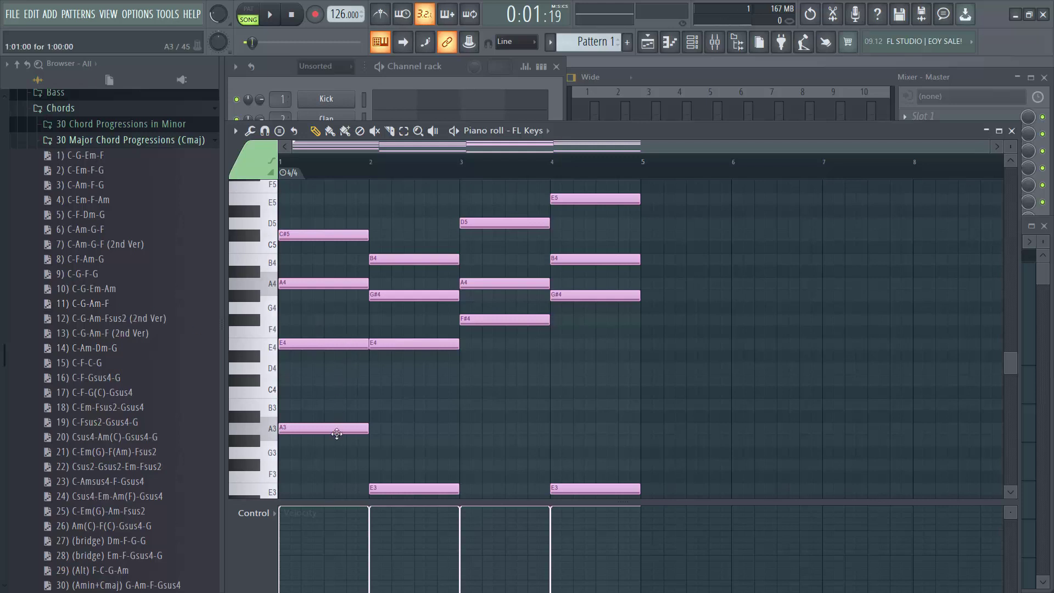
scroll(336, 434, down, 2)
scroll(449, 389, up, 2)
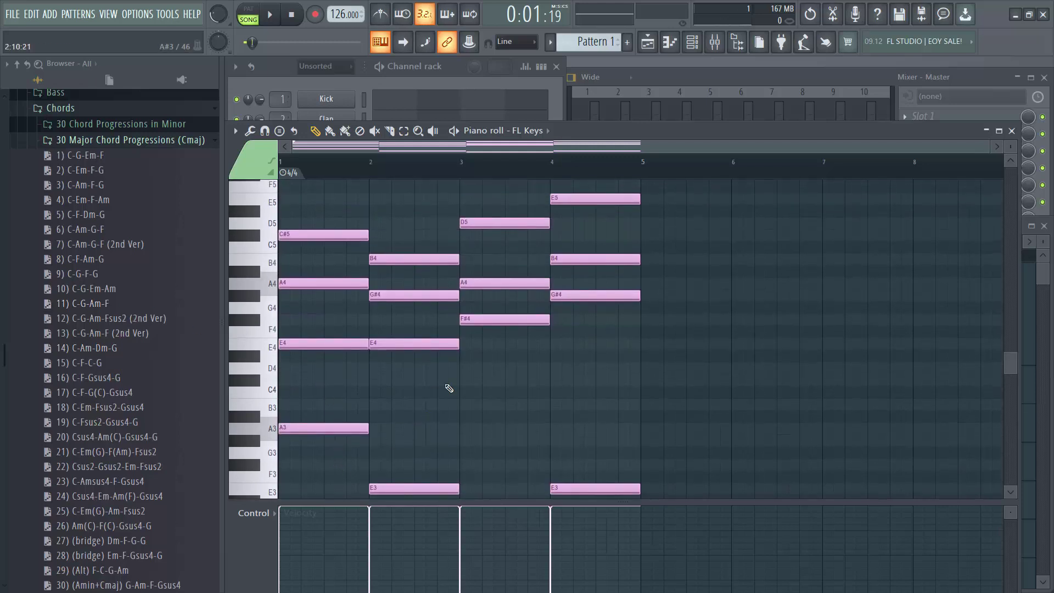
Try adding an E4 note to the chord in bar 4 of the piano roll and remove it again
click(494, 226)
key(ctrl+Down)
key(ctrl+Up)
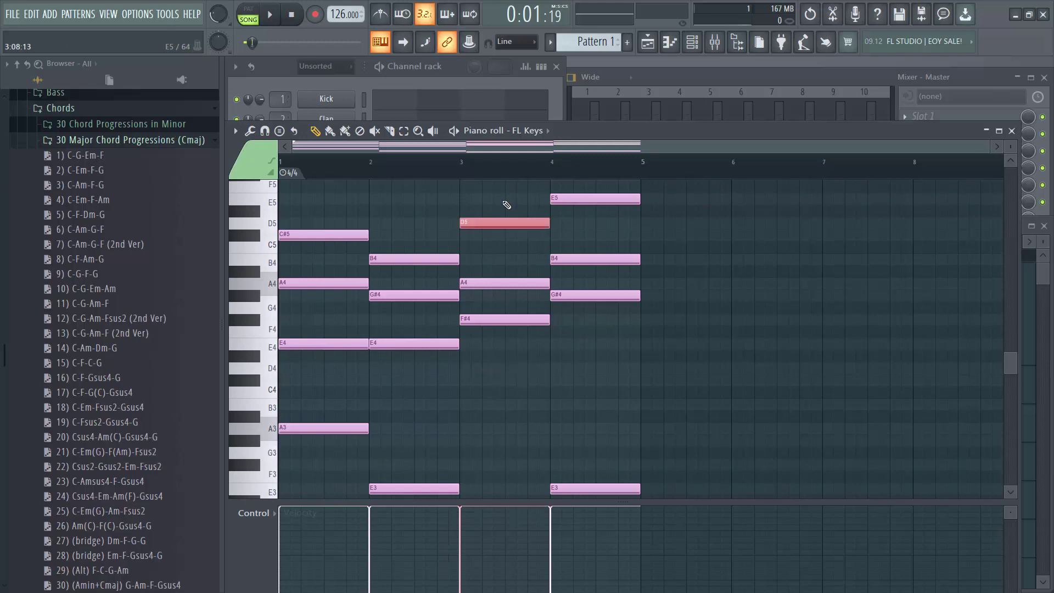
key(ctrl+Down)
key(ctrl+Up)
key(ctrl+d)
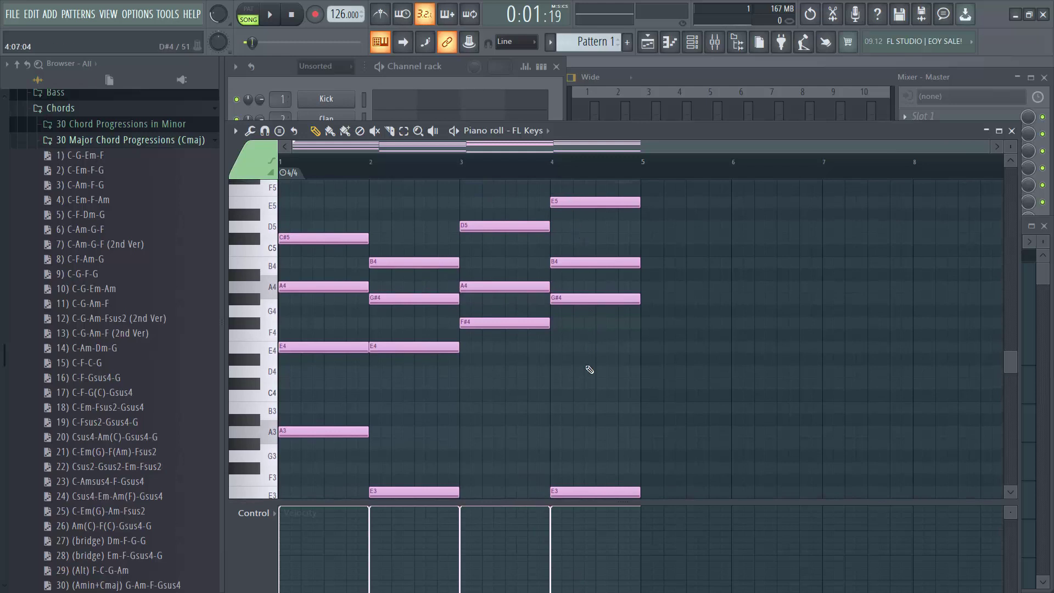
click(549, 351)
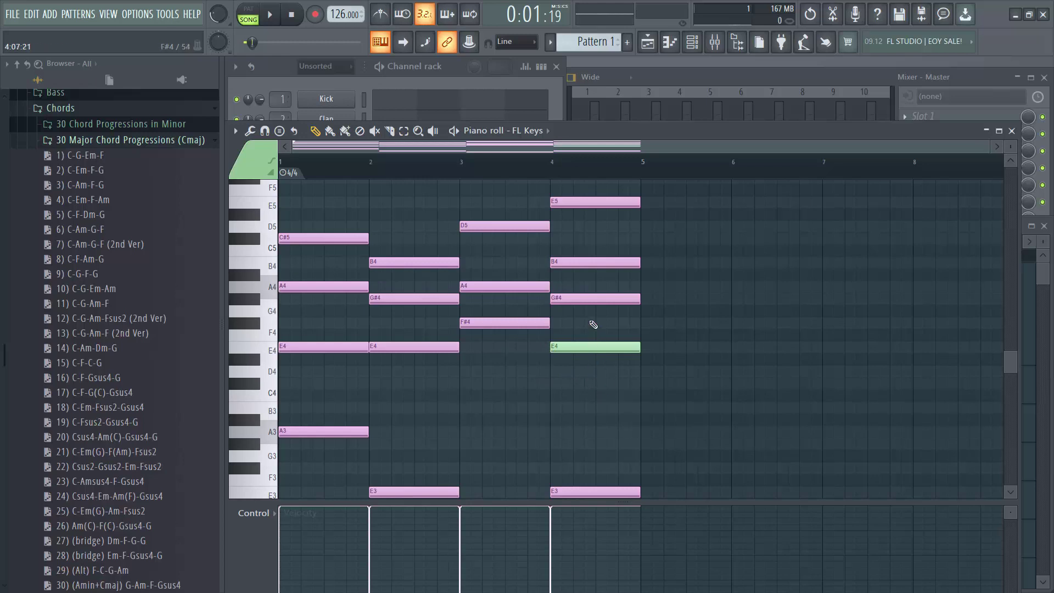
right_click(589, 347)
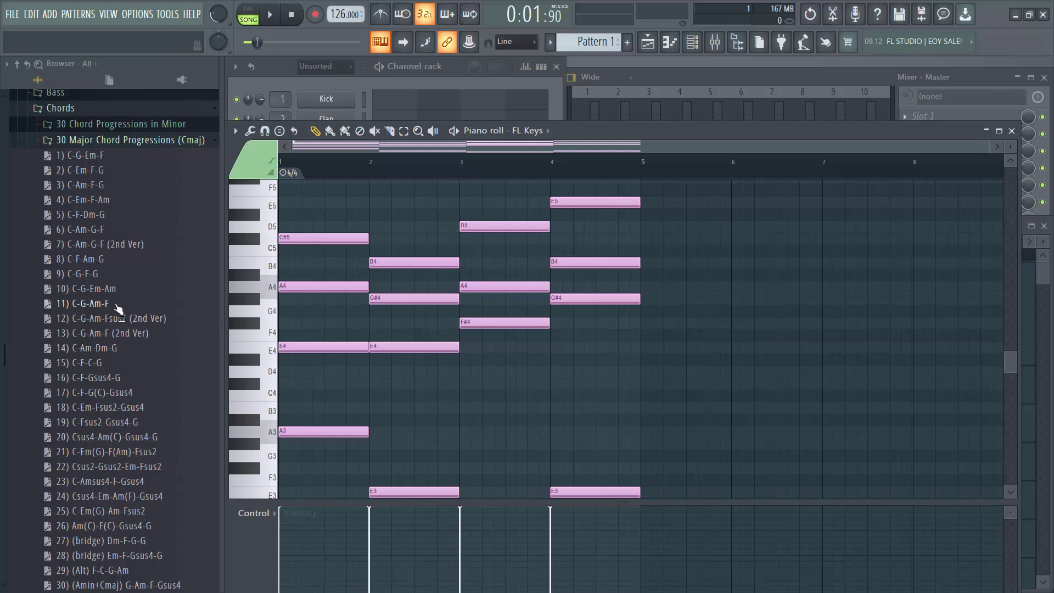
Replace the chords with the progression 10) C-G-Em-Am and transpose all its notes down three semitones, from C4 to A3
drag(109, 289, 312, 331)
click(631, 389)
key(ctrl+a)
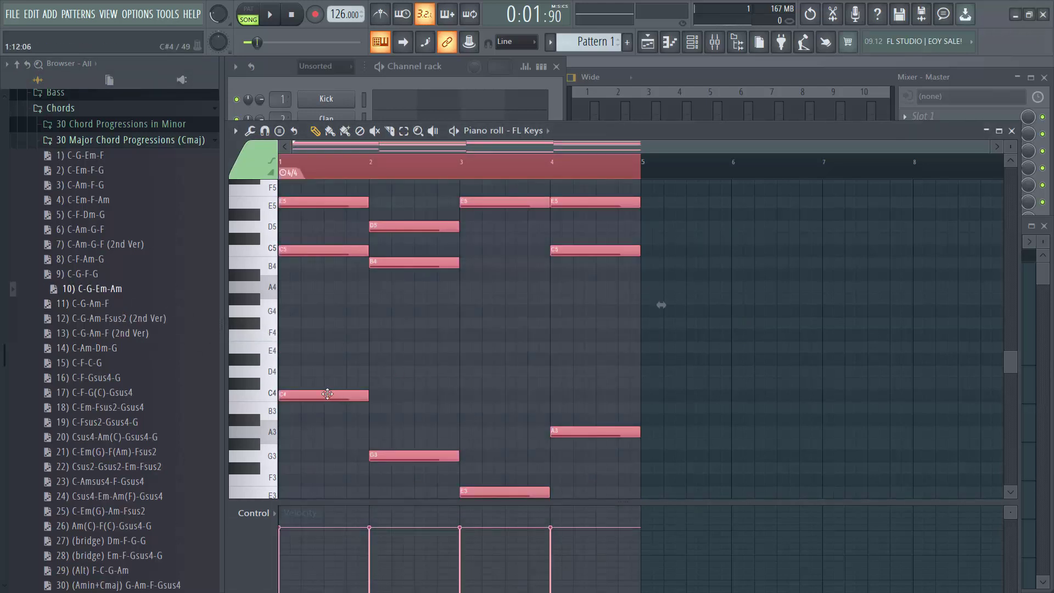
drag(313, 396, 313, 435)
click(448, 393)
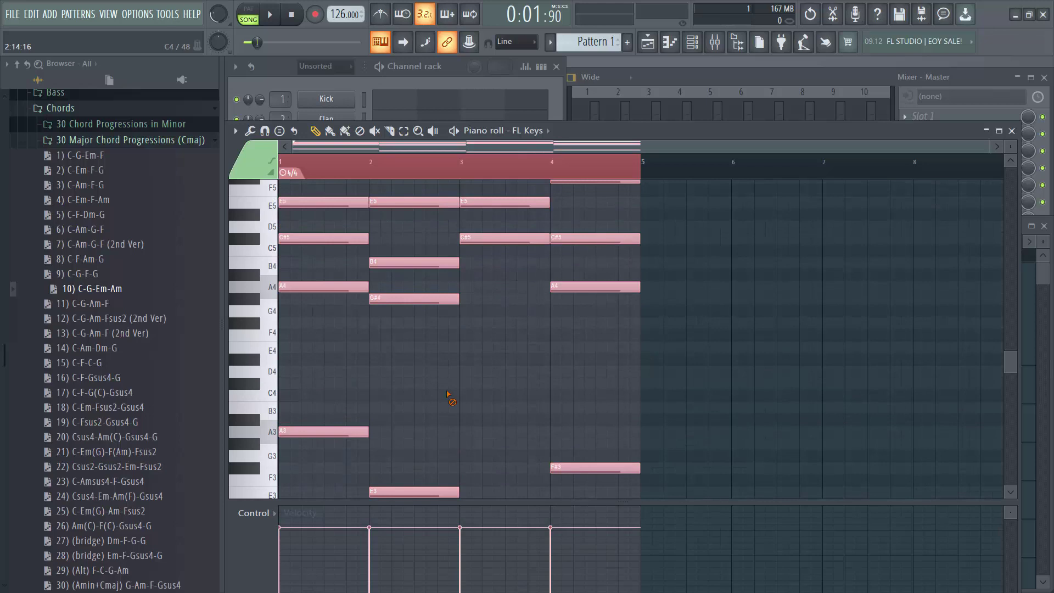
Play the vocal with the transposed C-G-Em-Am chords to judge how well they fit
key(space)
key(space)
key(space)
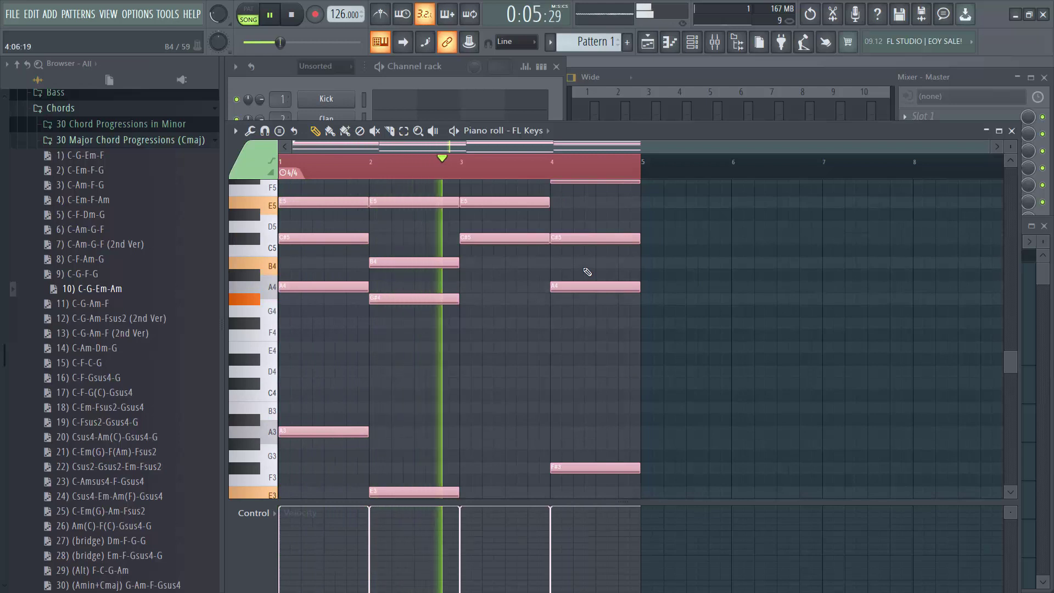
key(space)
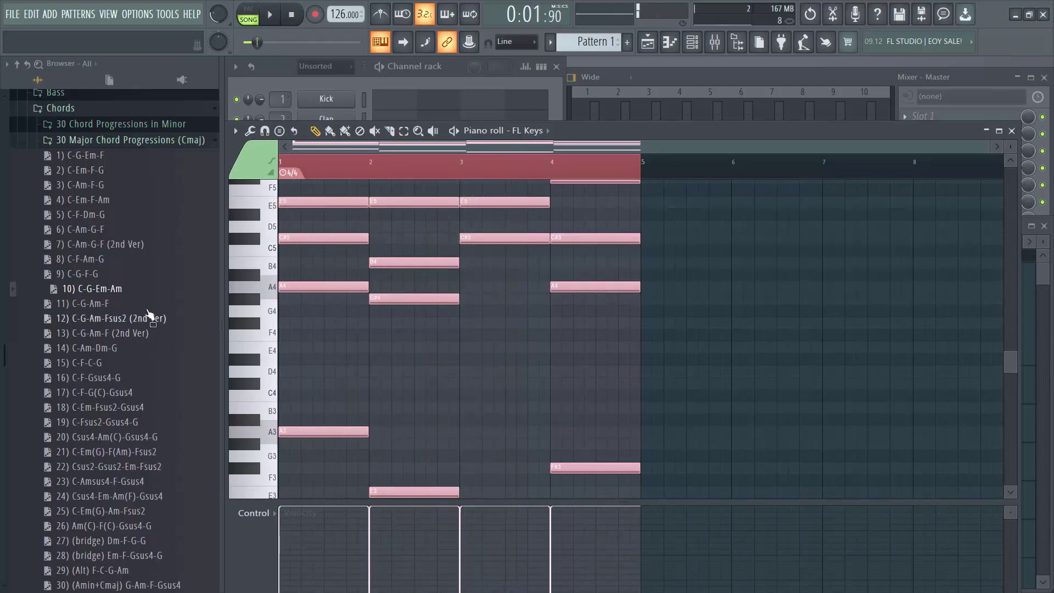
Replace the piano roll chords with the progression 11) C-G-Am-F and transpose all its notes down three semitones
drag(126, 306, 439, 369)
click(613, 371)
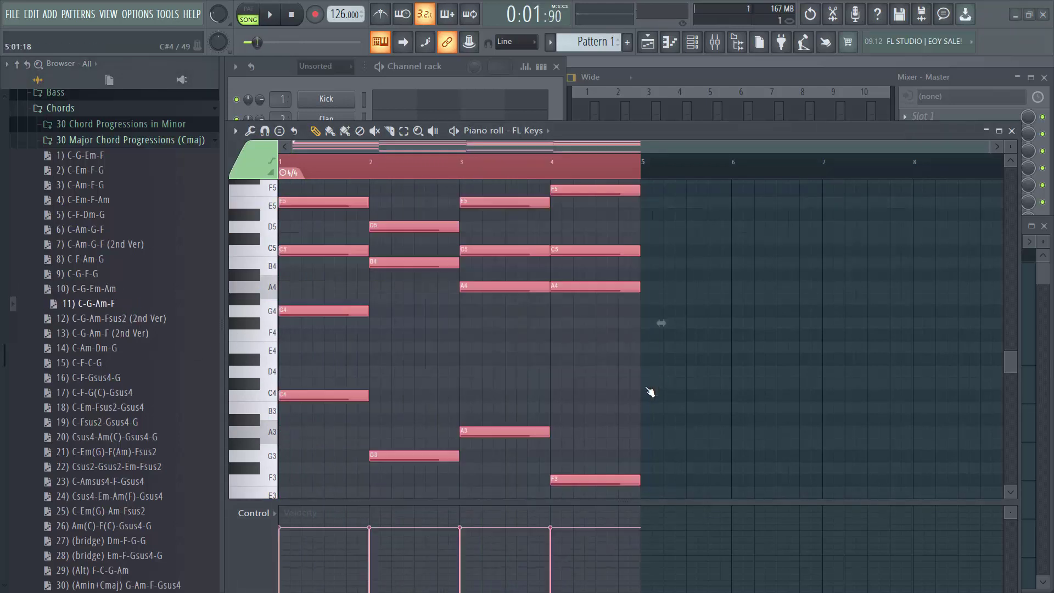
key(Down)
key(Down)
key(Down)
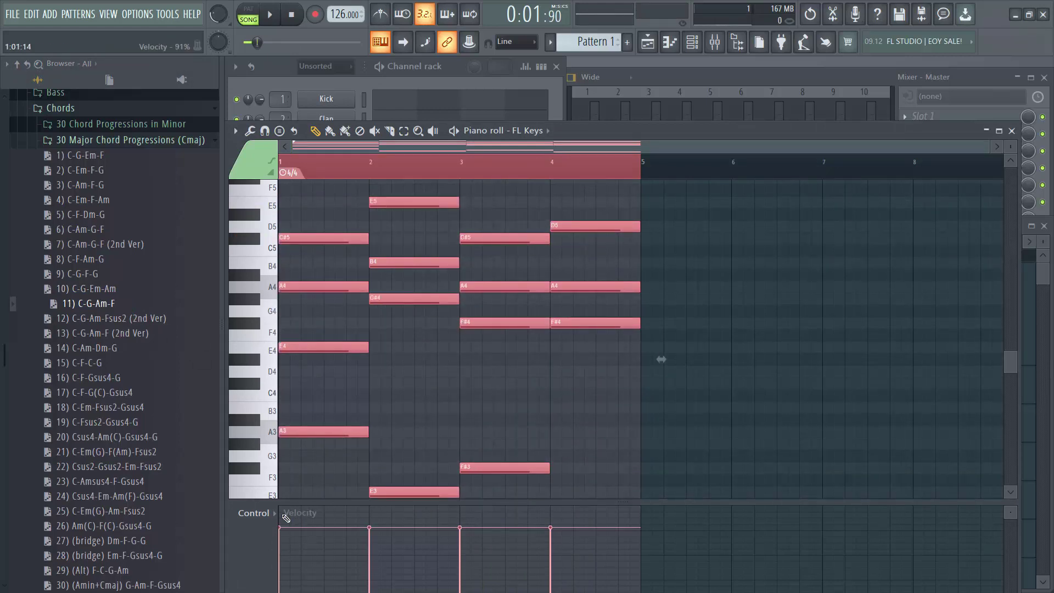
Play the vocal with the transposed C-G-Am-F chords and close the piano roll to follow it in the playlist
key(space)
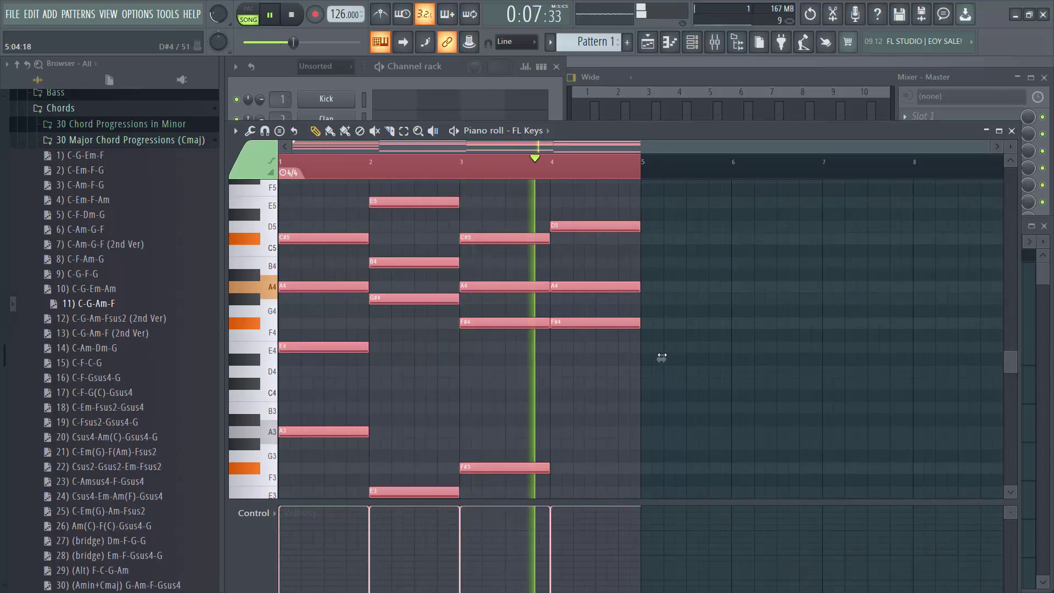
key(F7)
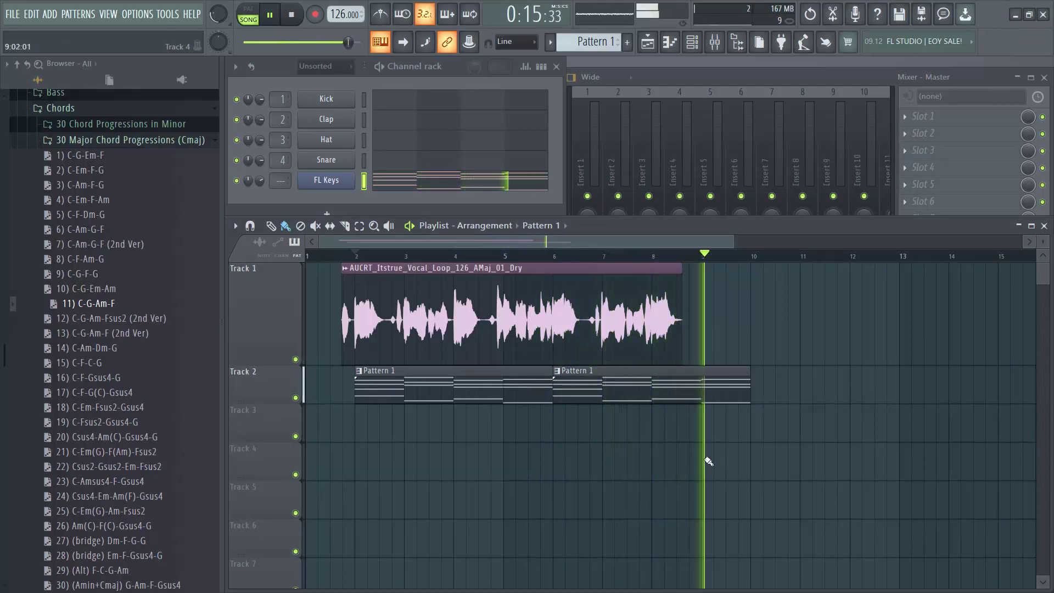
key(space)
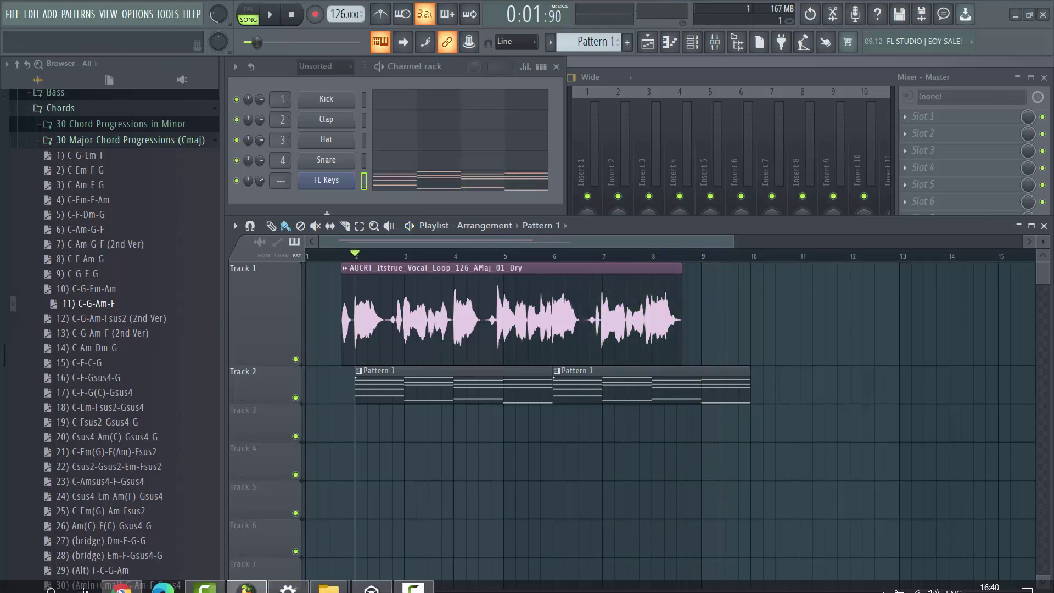
Switch to Chrome and open Hooktheory's Popular Chord Progressions page in a new tab
click(12, 584)
click(145, 583)
click(185, 12)
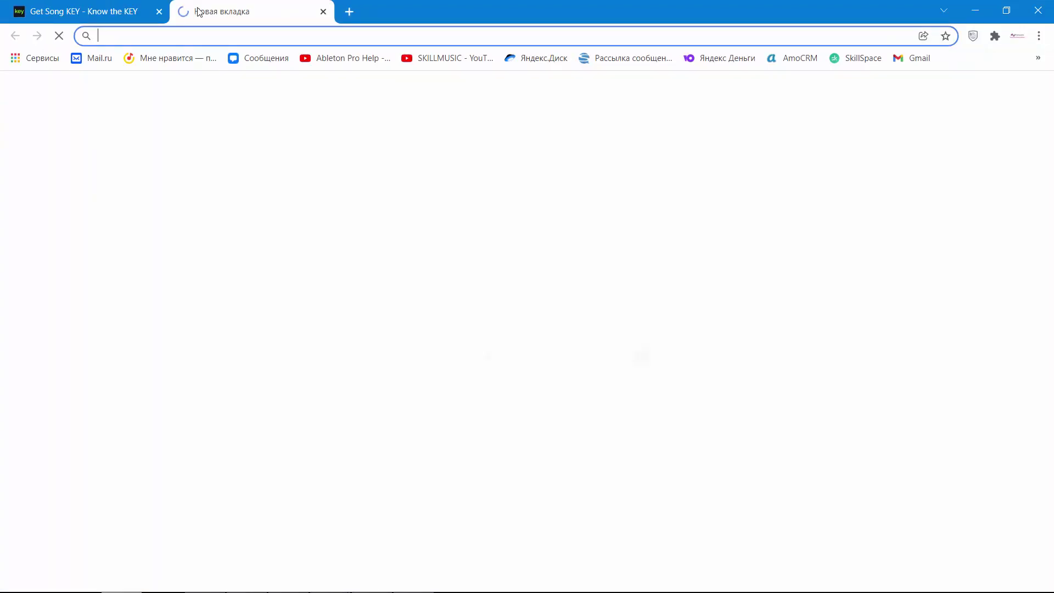
text(hook)
key(Return)
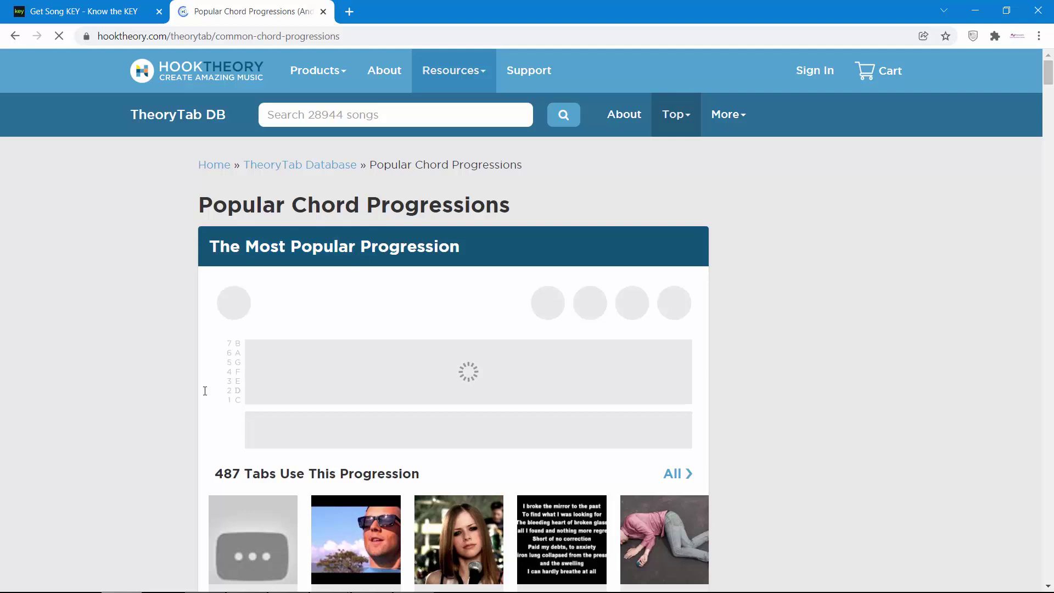
Set the key of The Most Popular Progression to A Major and preview its sound briefly
scroll(184, 399, down, 1)
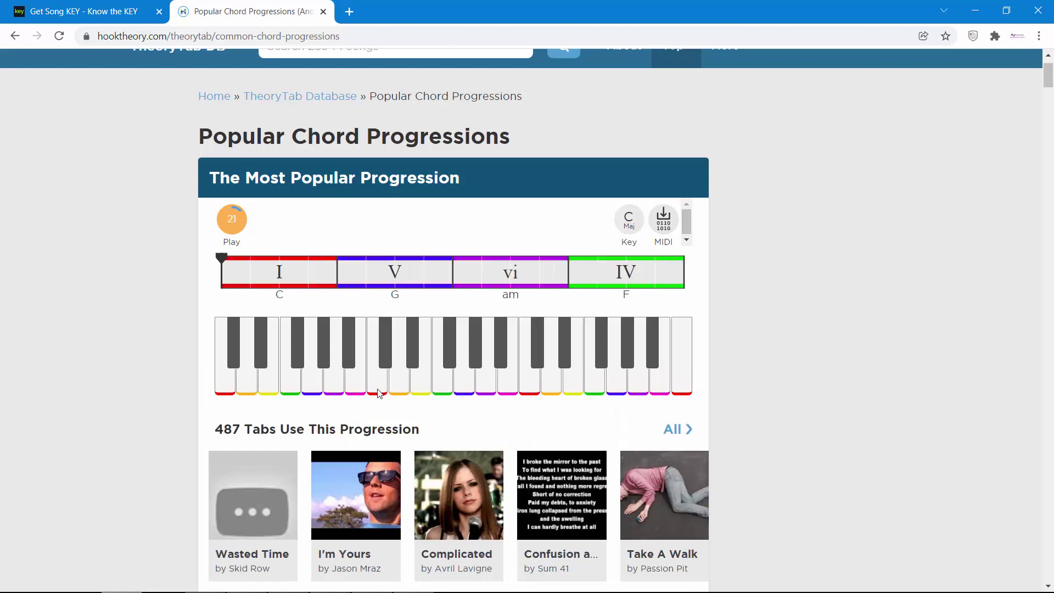
click(629, 222)
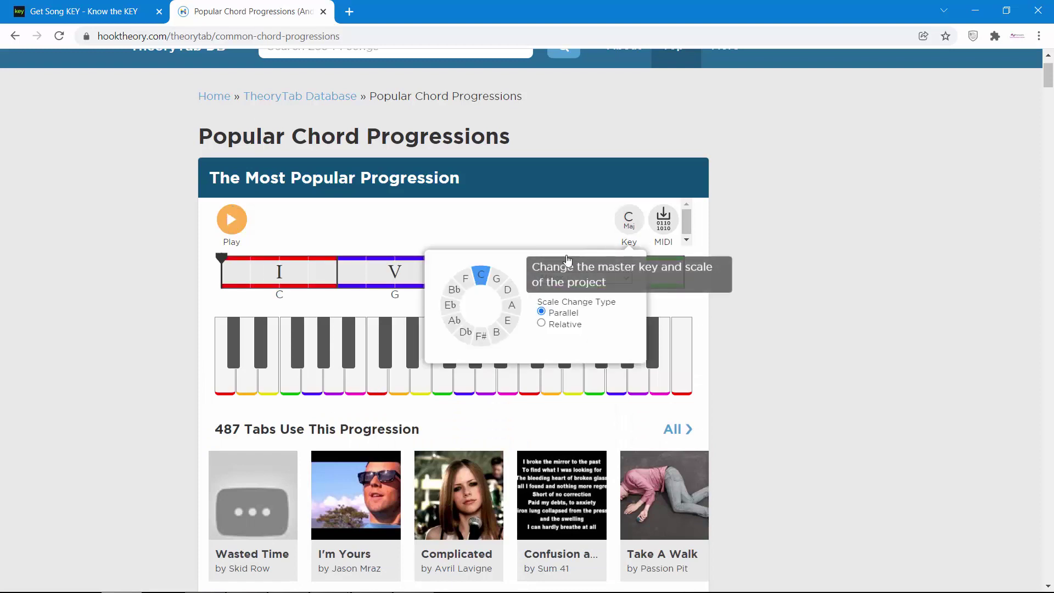
click(516, 310)
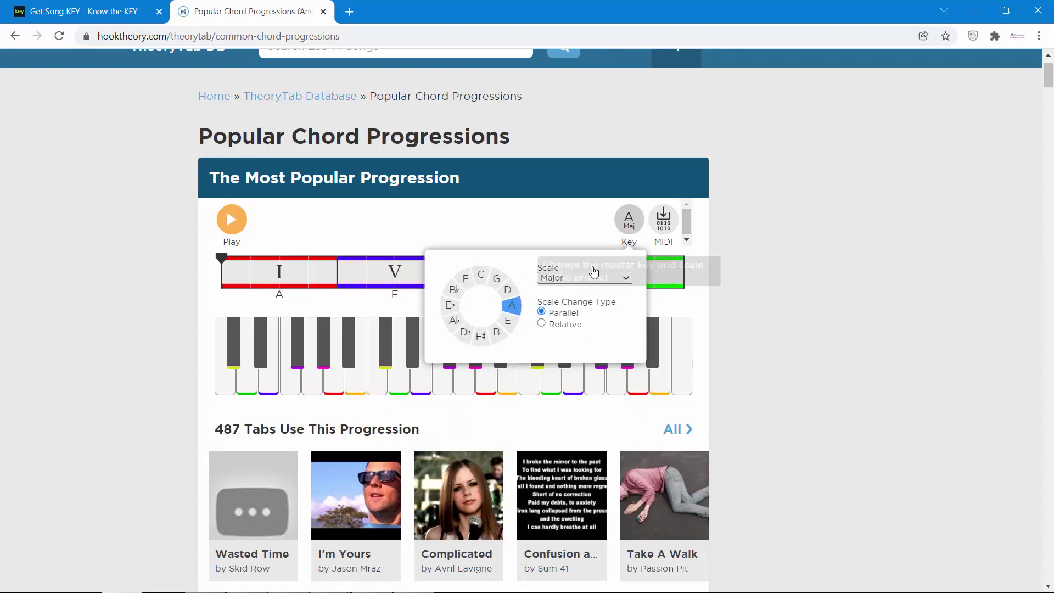
click(580, 279)
click(582, 286)
click(816, 235)
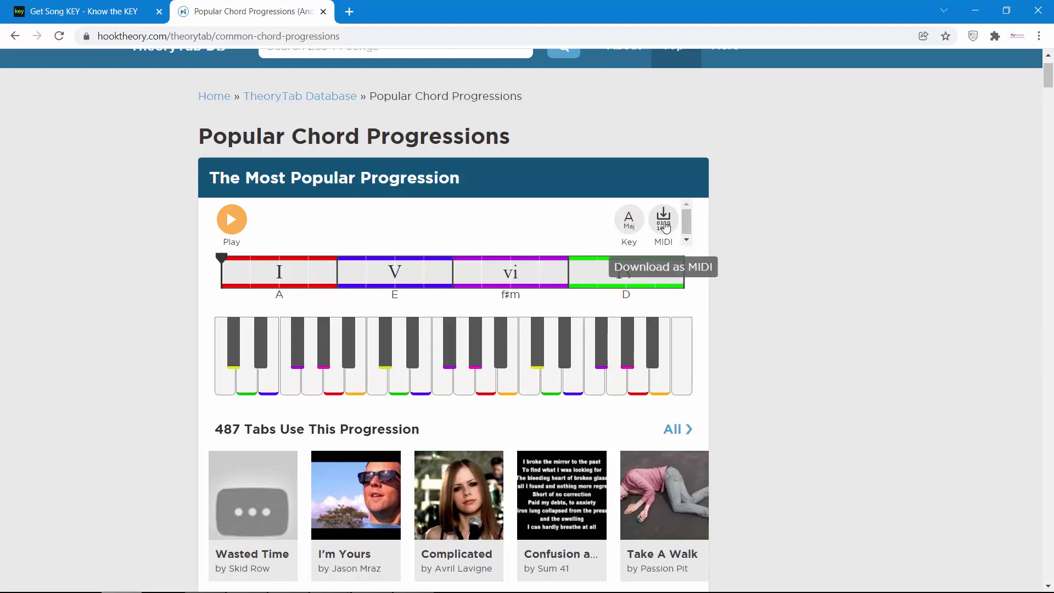
click(232, 222)
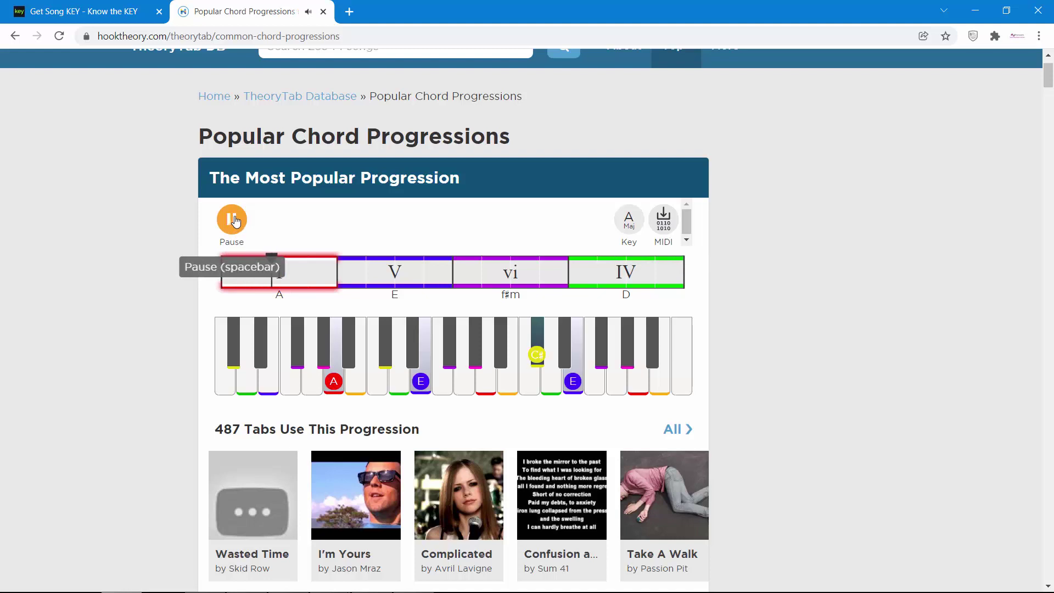
click(232, 223)
Download the A major progression as a MIDI file and show the file in its folder
click(662, 222)
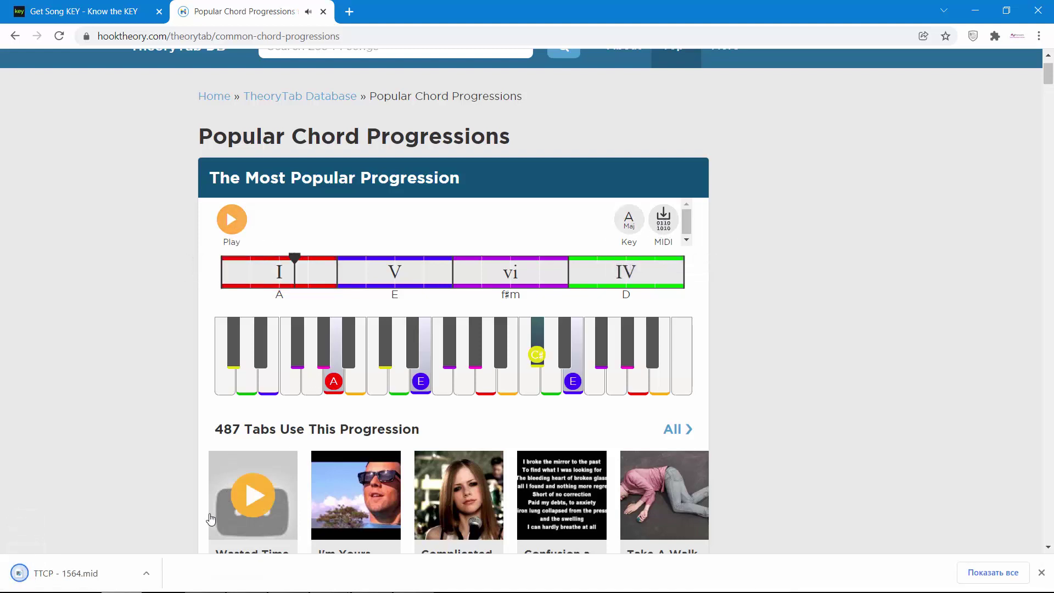
click(146, 572)
click(165, 528)
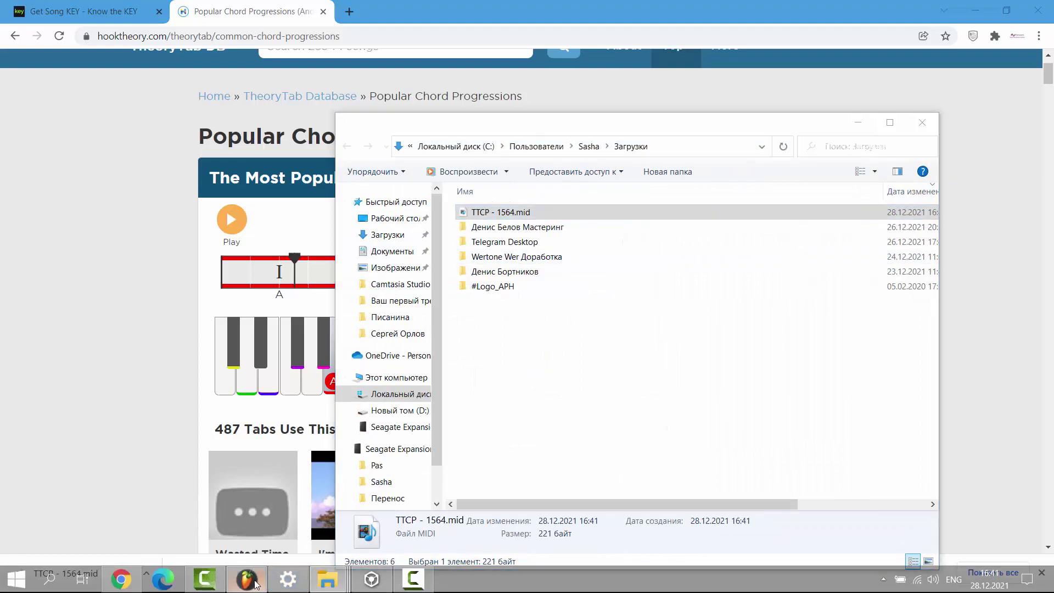
In FL Studio, add a new Pattern 2 clip on Track 3 at bar 2 and delete the first Pattern 1 clip from Track 2
click(244, 580)
click(627, 42)
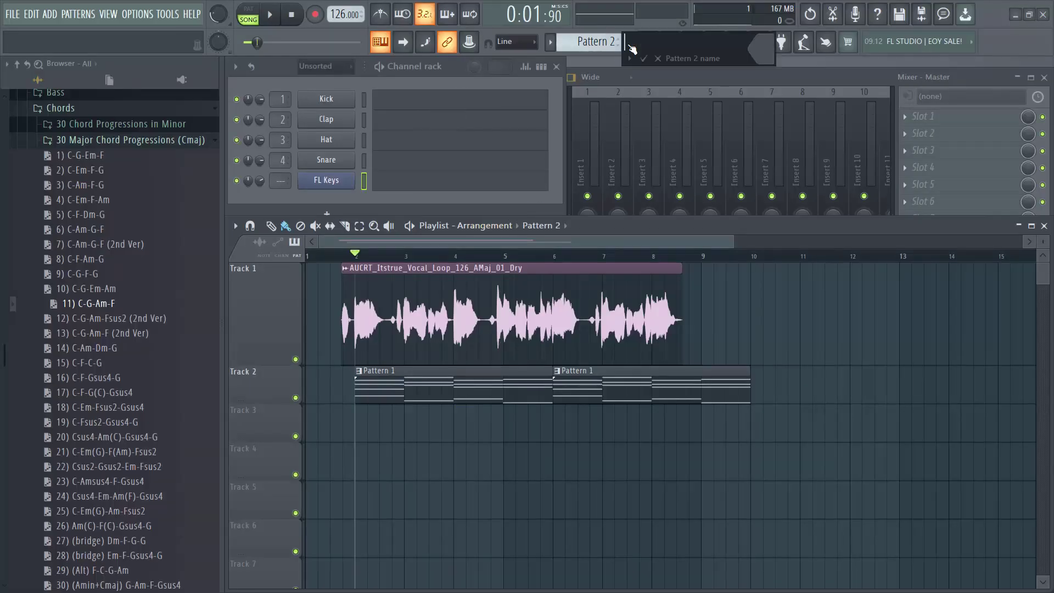
key(Return)
click(379, 425)
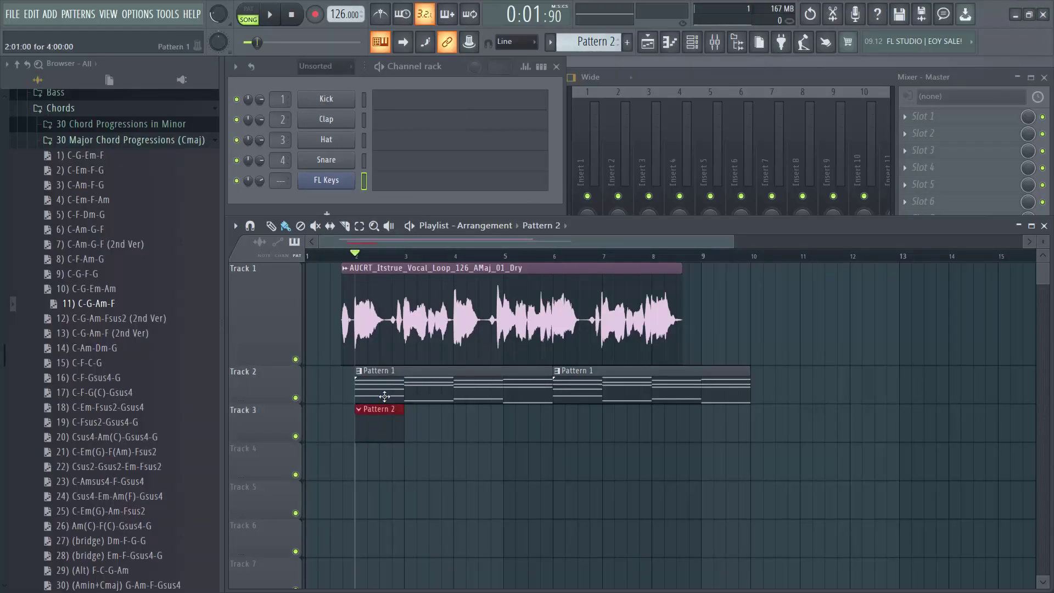
mouse_move(301, 588)
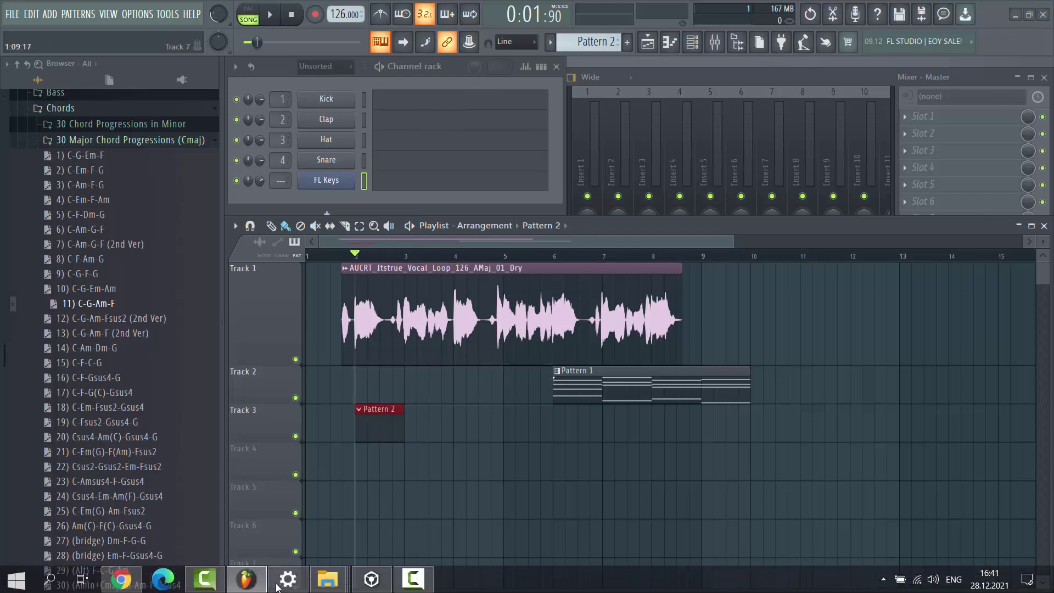
key(super)
click(383, 419)
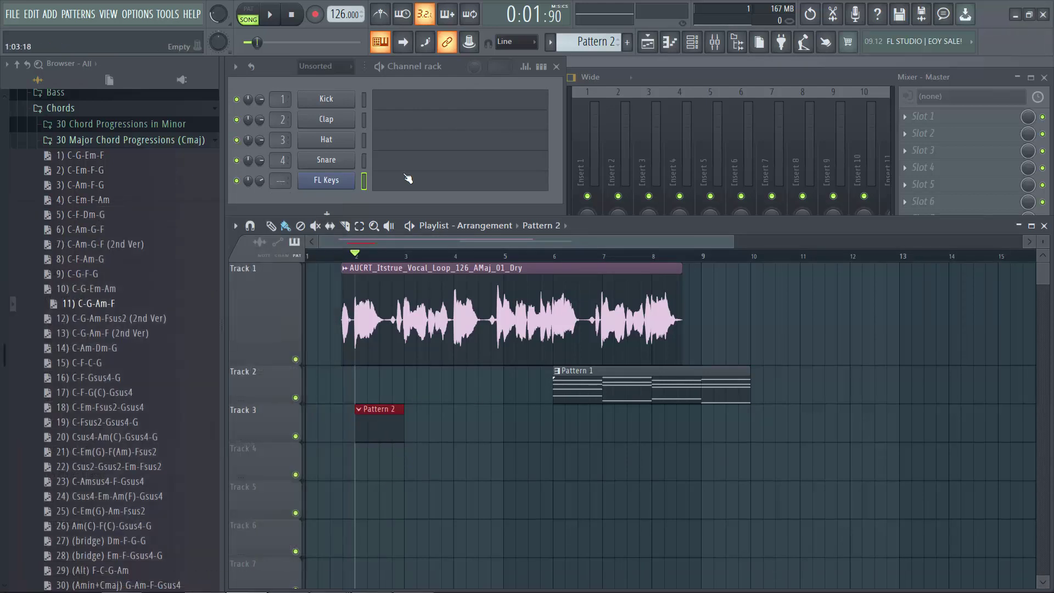
Import the downloaded TTCP - 1564.mid file into the FL Keys piano roll of Pattern 2 and close the piano roll
click(404, 178)
key(super)
click(327, 581)
click(454, 516)
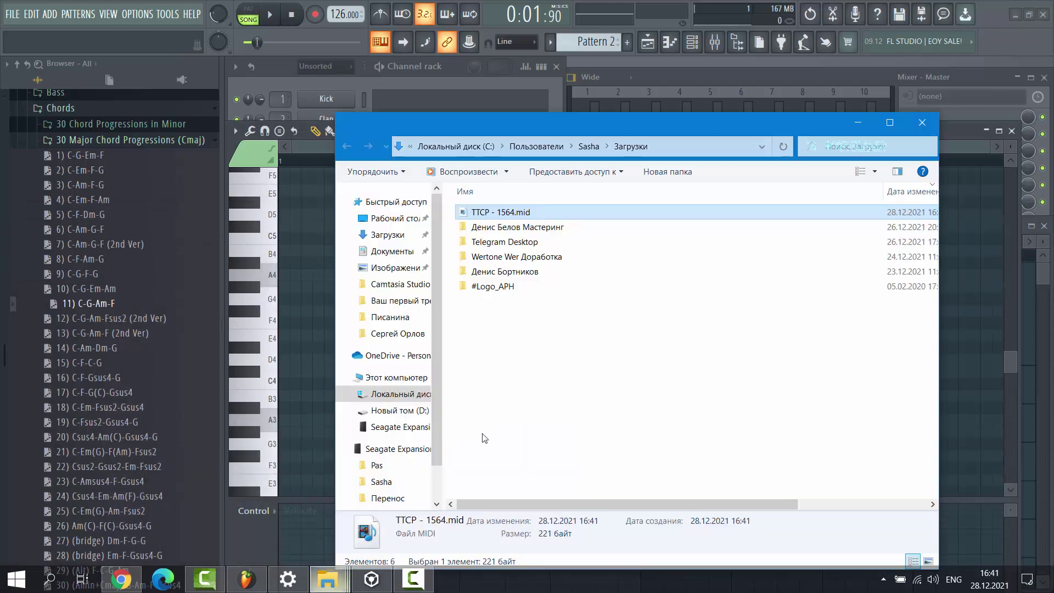
drag(494, 226, 322, 279)
click(311, 423)
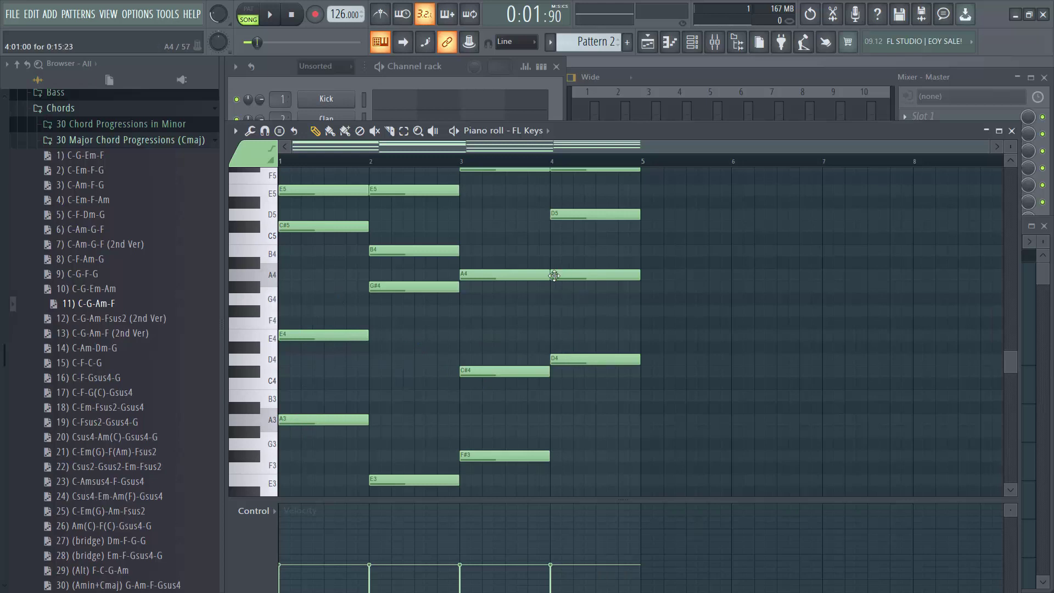
click(1011, 131)
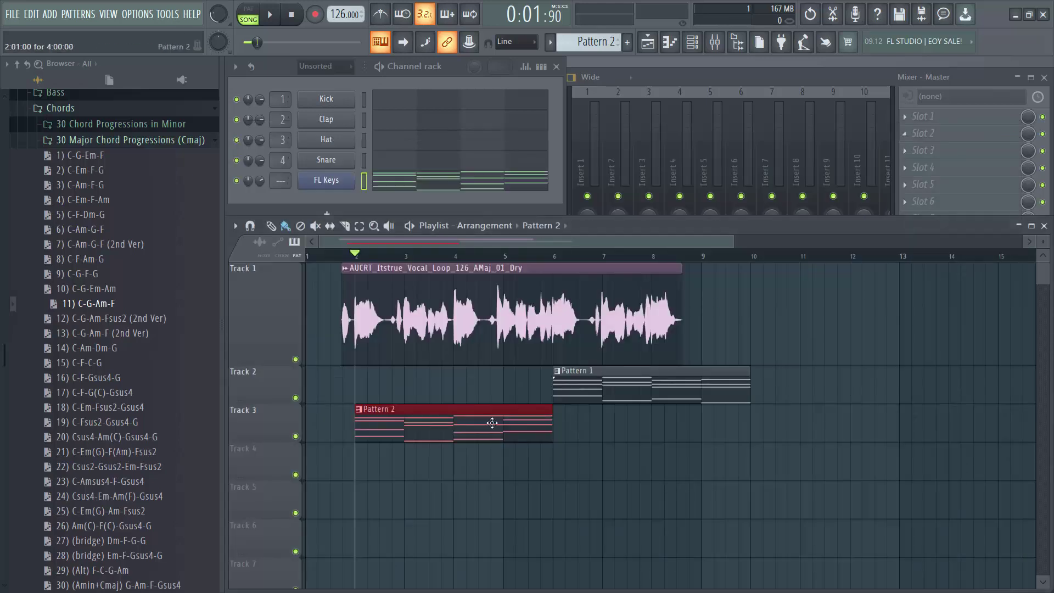
Set the song position to the vocal's start, add another Pattern 2 clip at bar 6 and move Pattern 1 on Track 2 to 11:09:00
click(343, 256)
click(557, 431)
drag(557, 384, 827, 384)
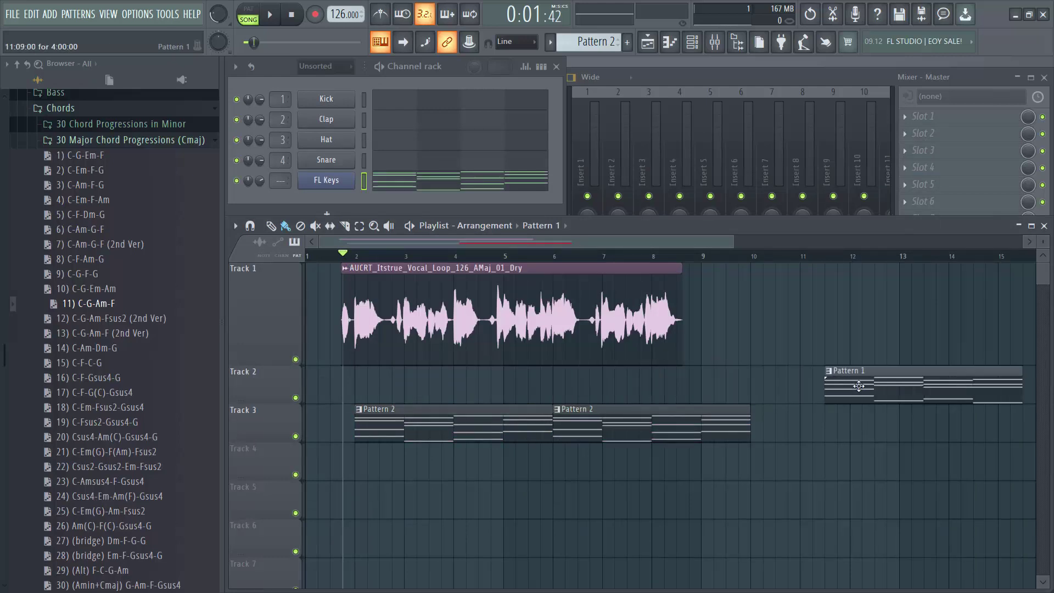
Play the vocal together with the Pattern 2 chords and compare the notes of Pattern 1 and Pattern 2 in the piano roll
key(space)
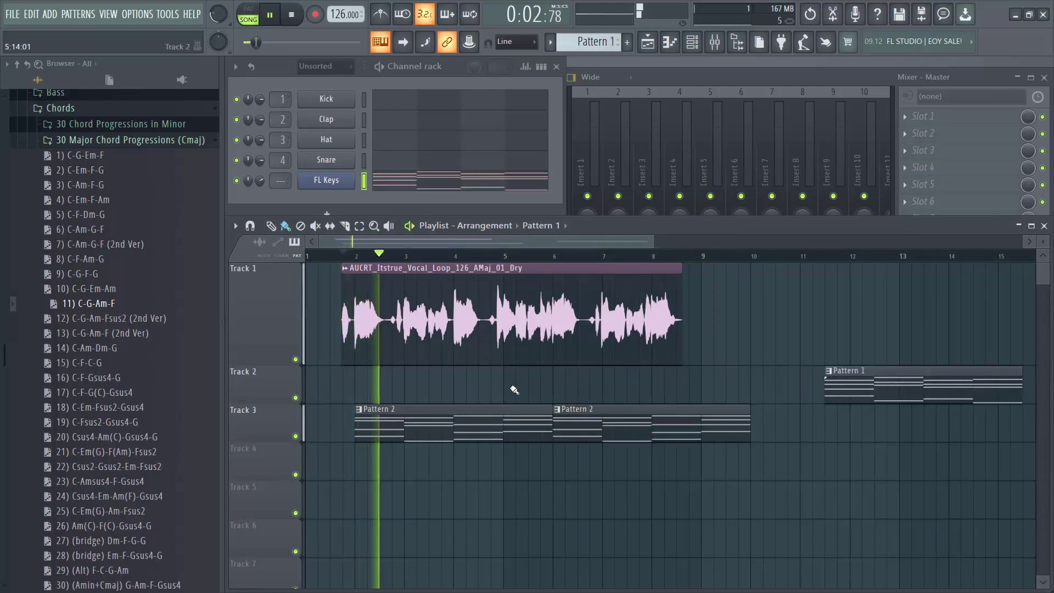
key(F7)
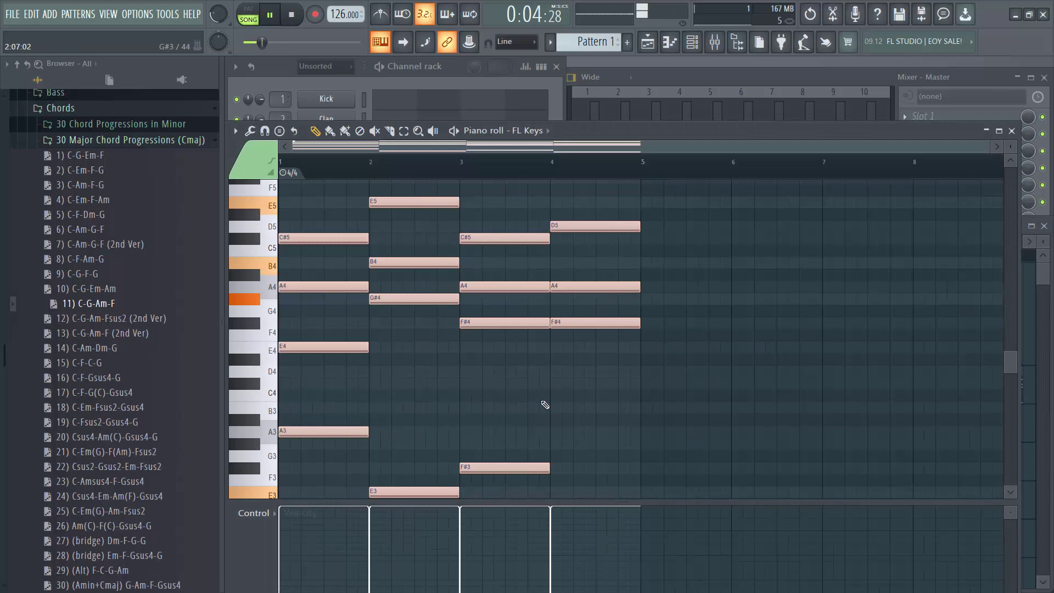
click(1011, 131)
double_click(419, 440)
key(space)
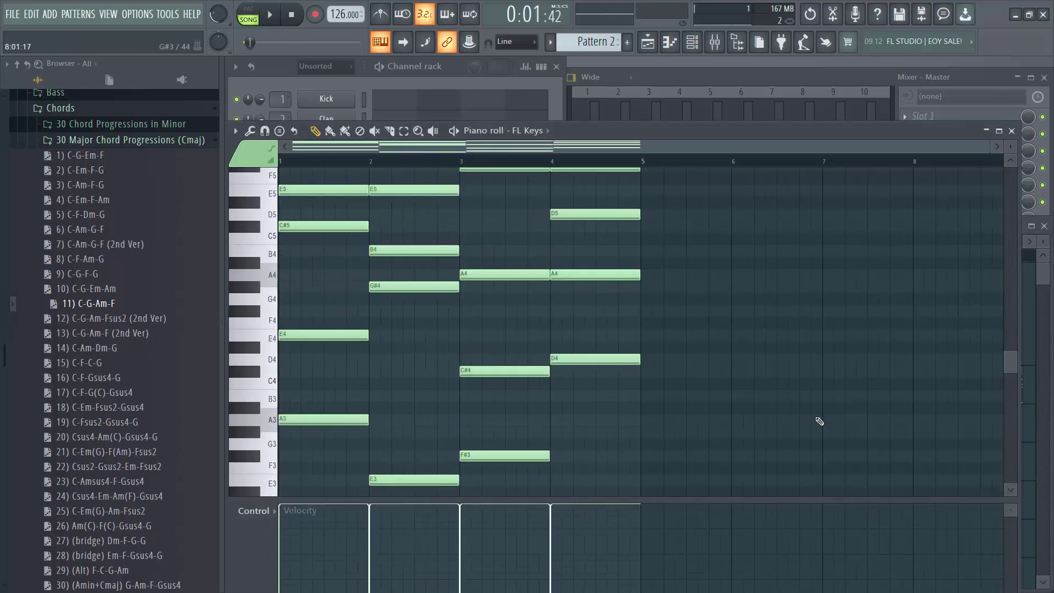
key(space)
click(1011, 131)
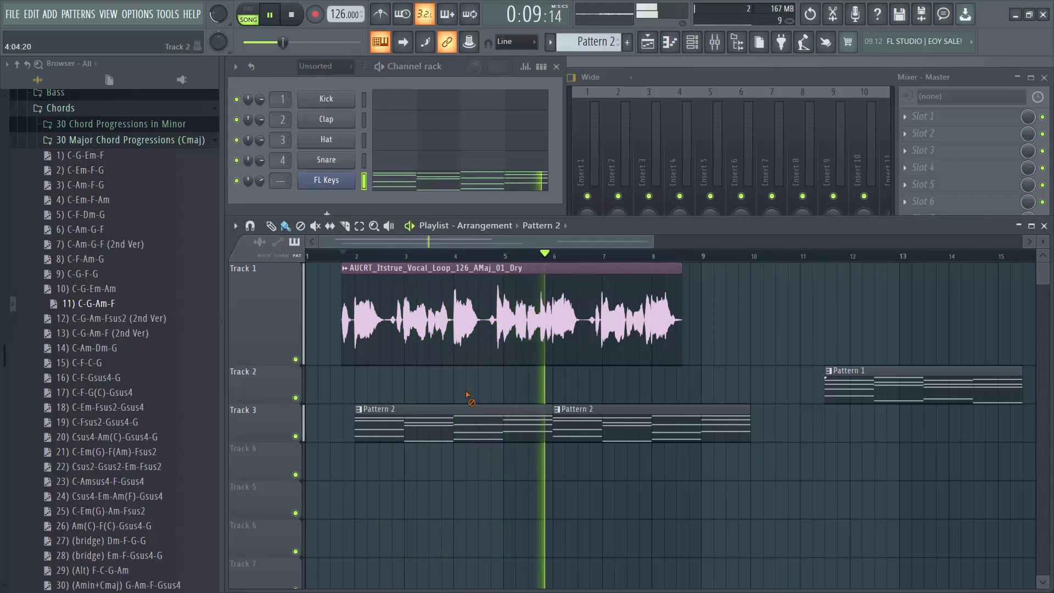
scroll(469, 394, down, 1)
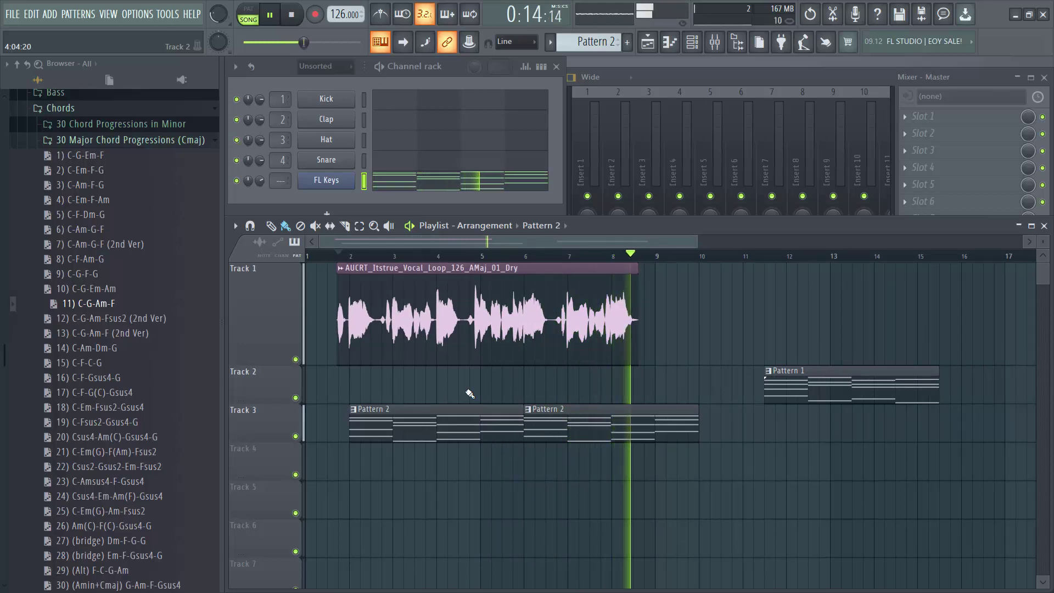
key(space)
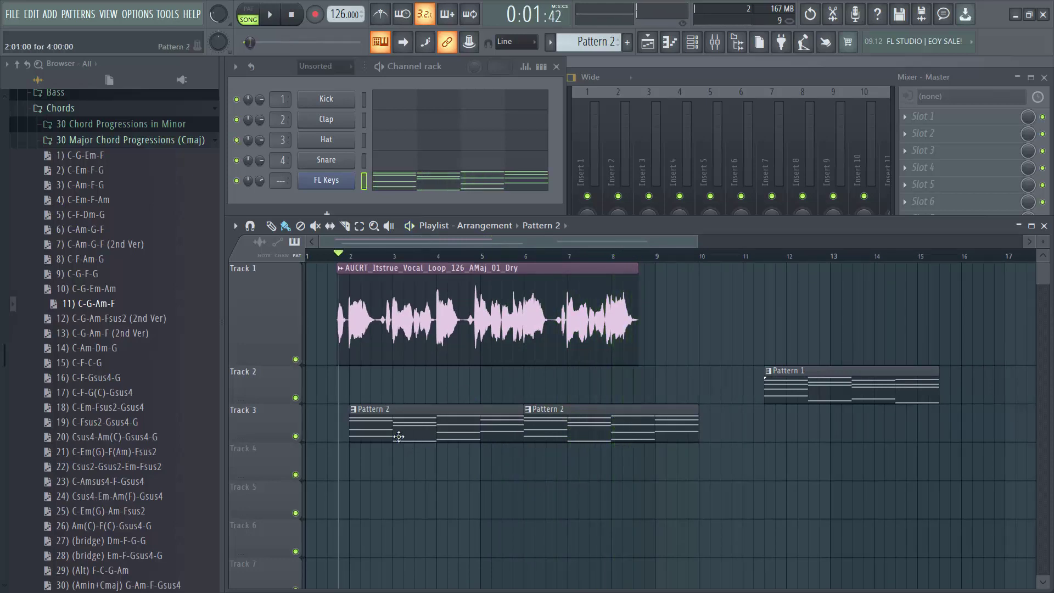
double_click(403, 435)
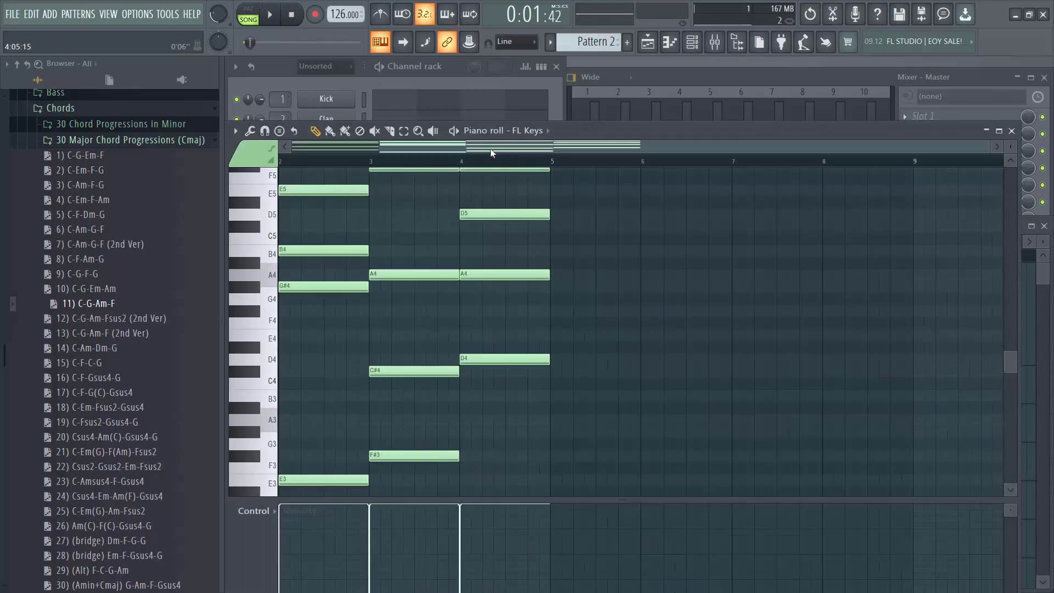
scroll(327, 411, up, 3)
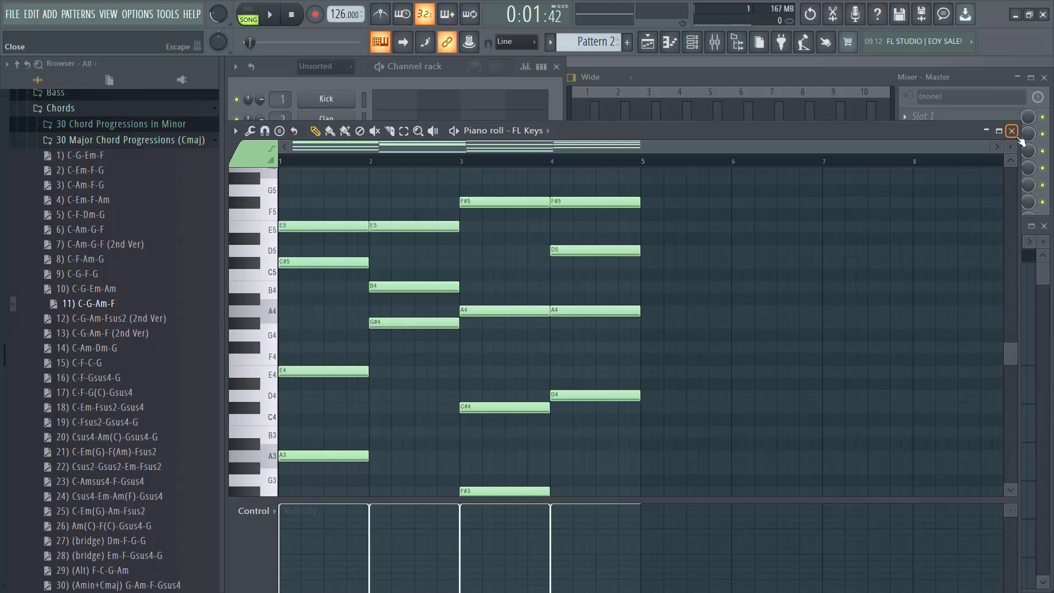
click(1012, 131)
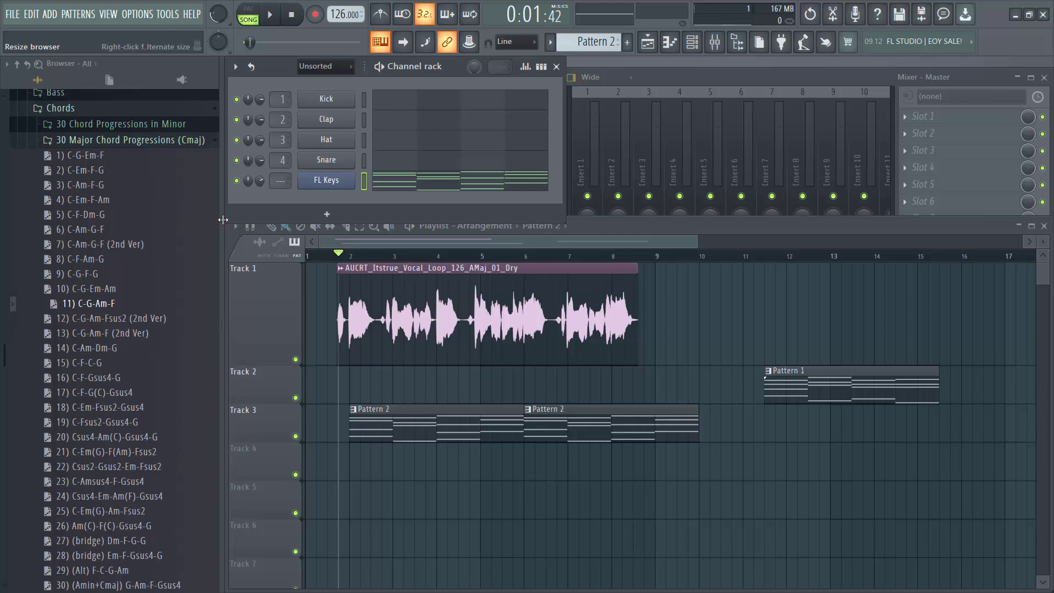
Collapse the 30 Major Chord Progressions (Cmaj) folder in the browser and set the song position to the start of the vocal clip
click(185, 141)
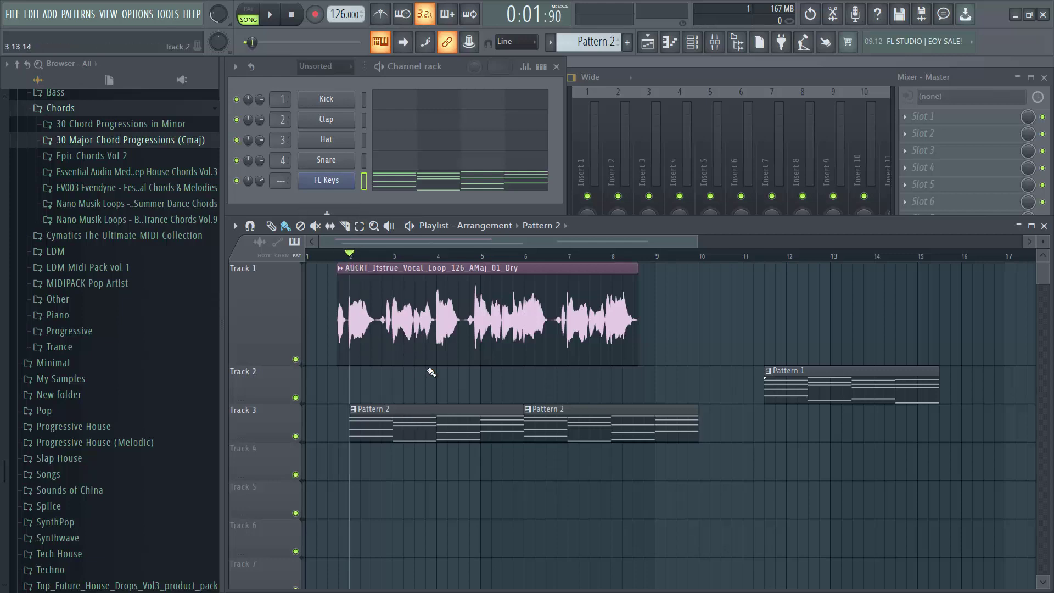
click(338, 254)
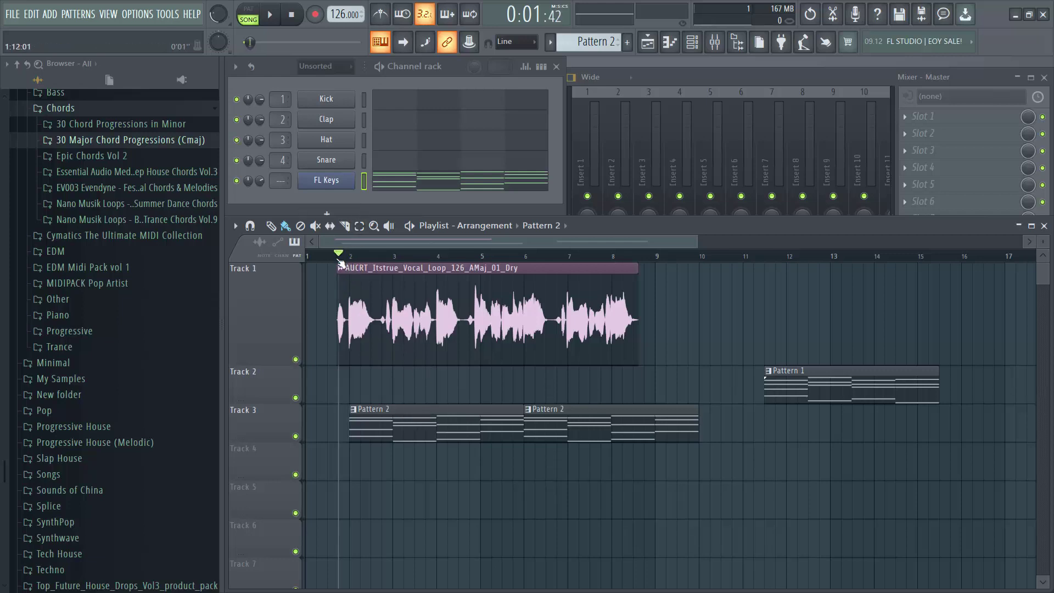
scroll(343, 416, up, 2)
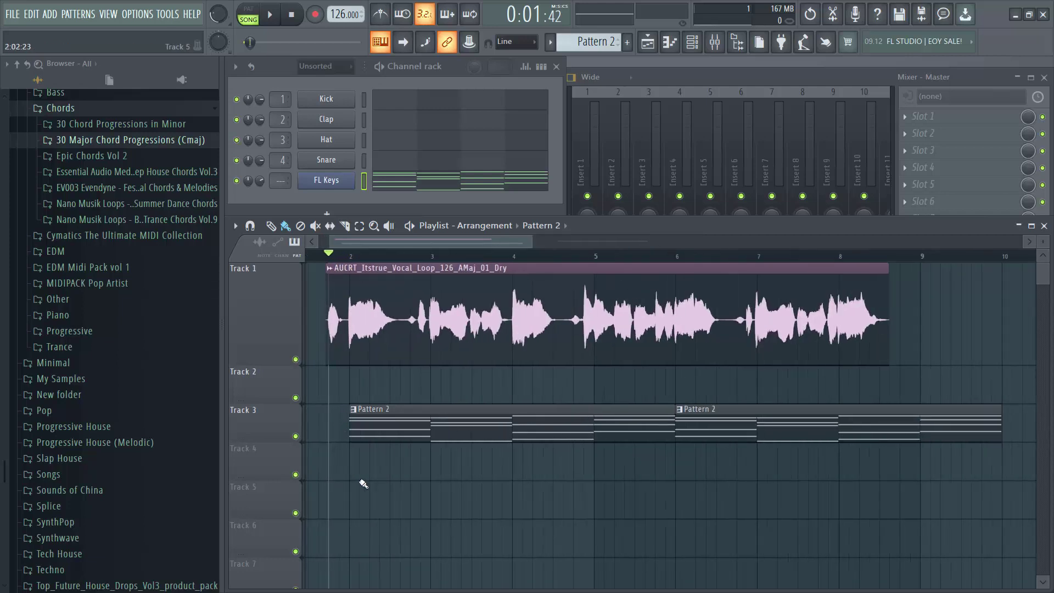
Open the vocal loop's channel settings and set its time stretching mode to Stretch
double_click(440, 330)
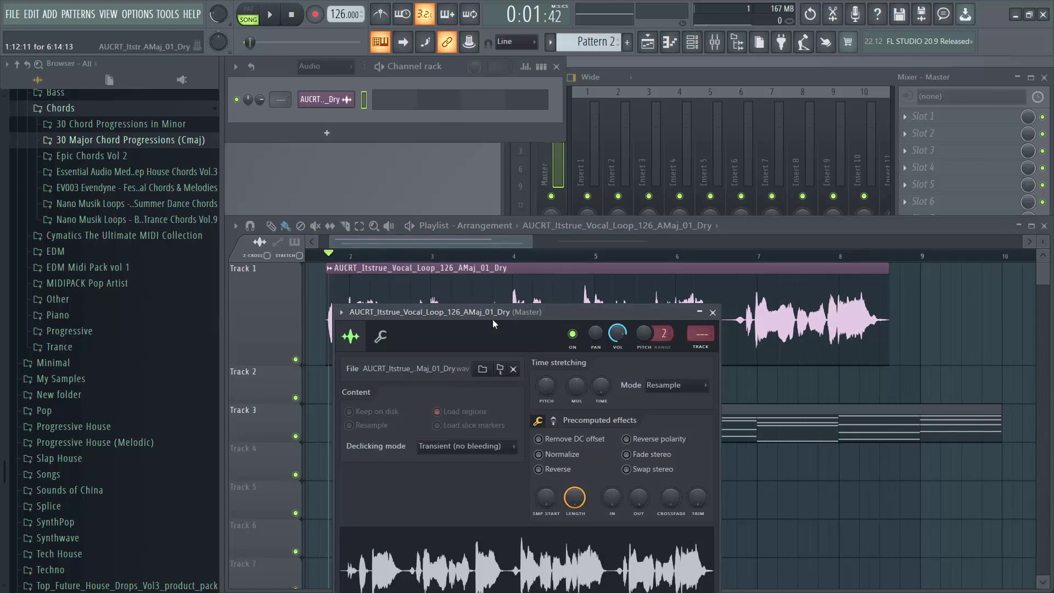
drag(493, 320, 490, 296)
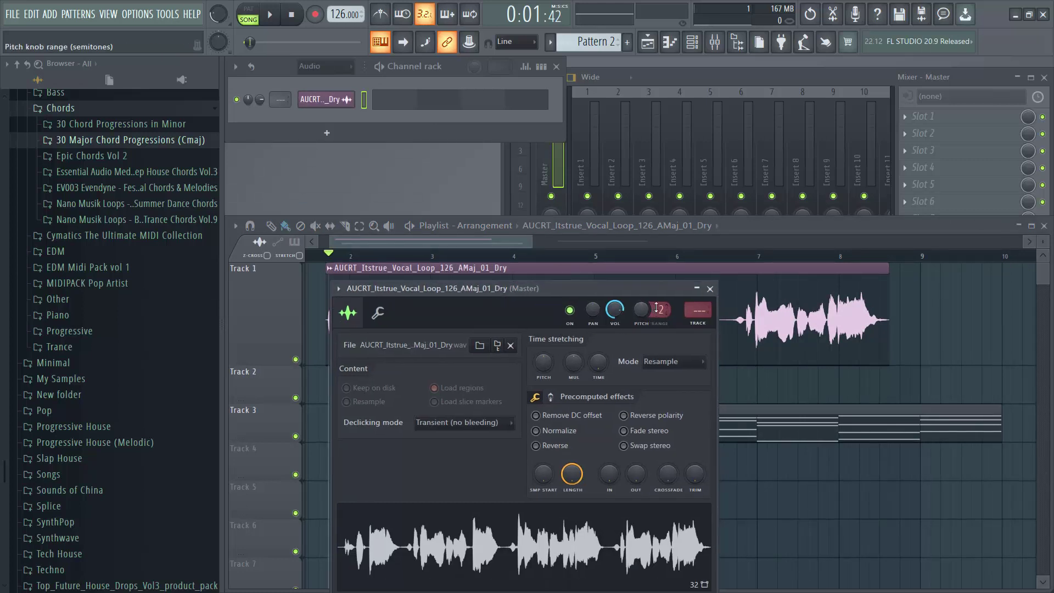
click(676, 363)
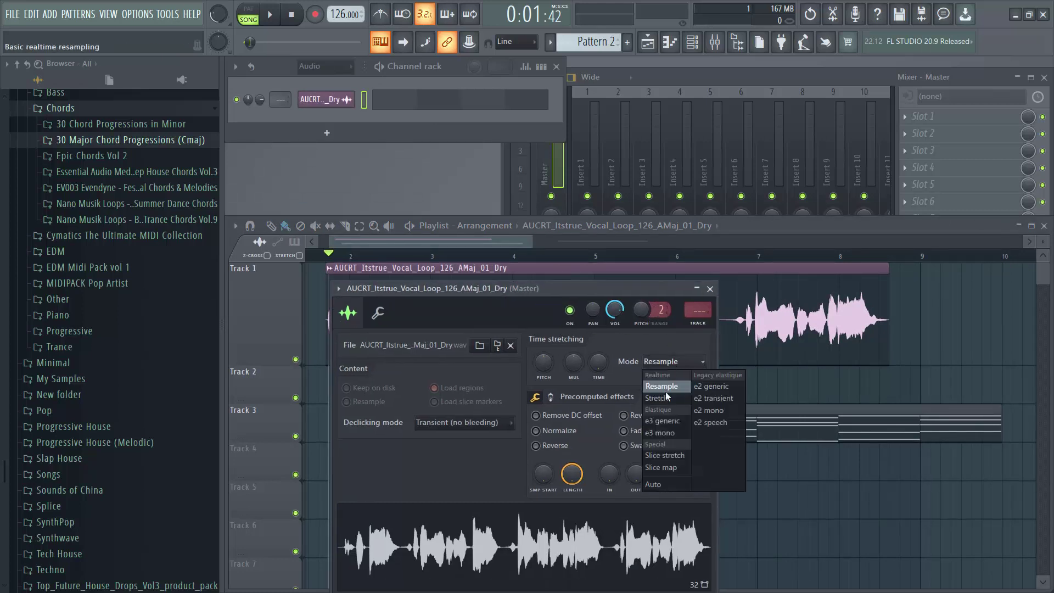
click(661, 393)
Raise the vocal loop's channel pitch with the pitch range set to 3 semitones, and close its settings
right_click(604, 369)
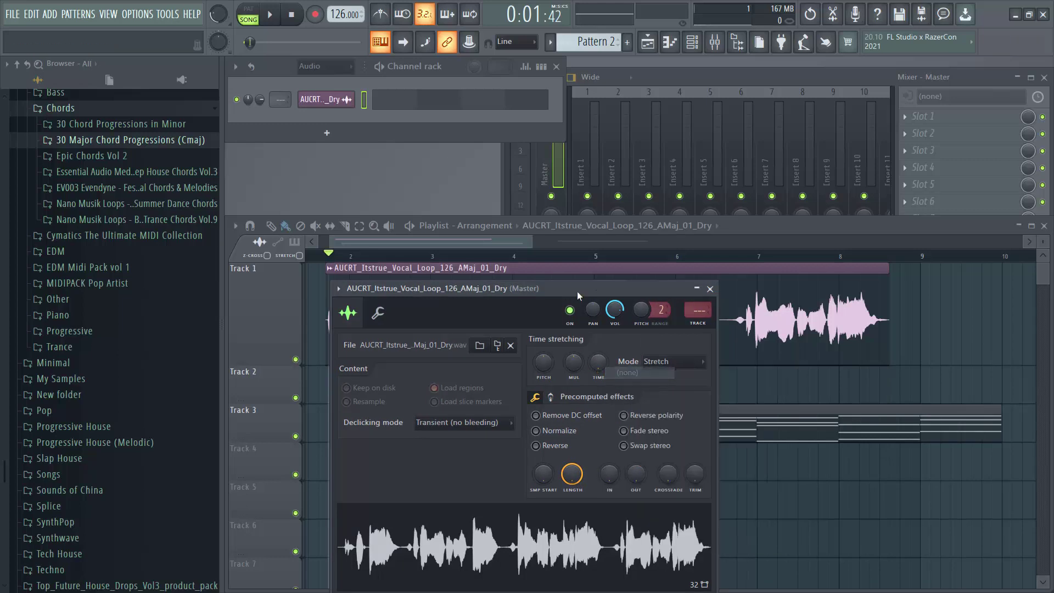
scroll(661, 310, down, 1)
scroll(640, 311, down, 3)
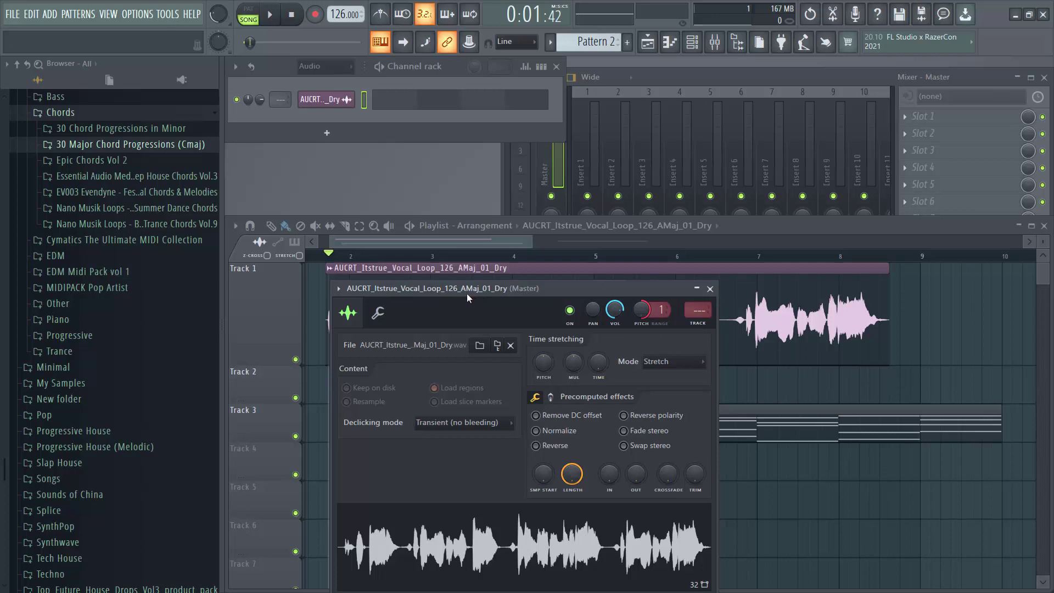
scroll(661, 310, up, 2)
click(709, 289)
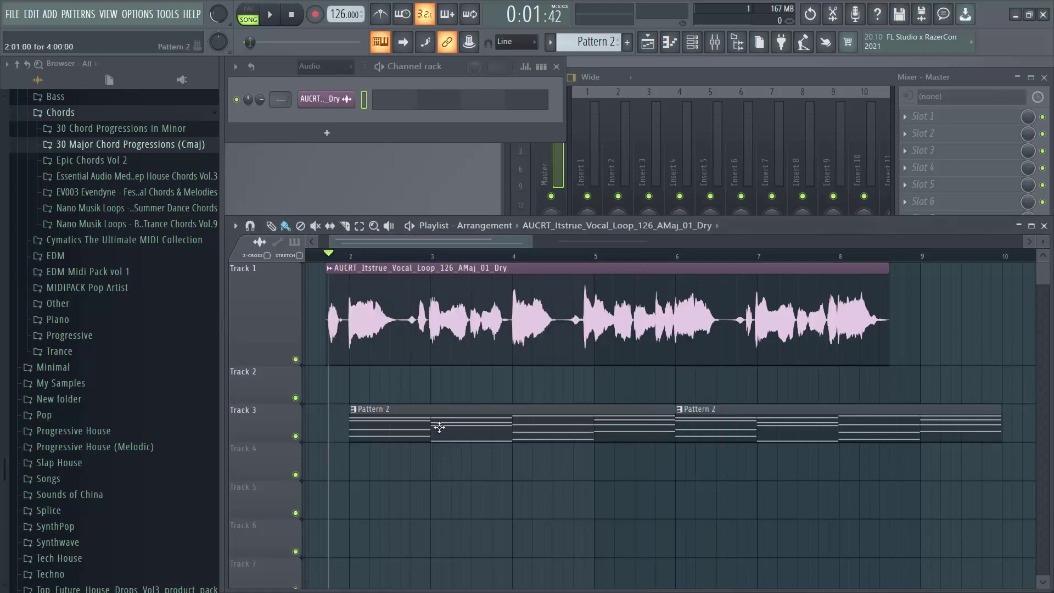
Transpose all Pattern 2 chord notes up three semitones so the first root note is C4, and close the piano roll
double_click(437, 426)
scroll(327, 412, down, 2)
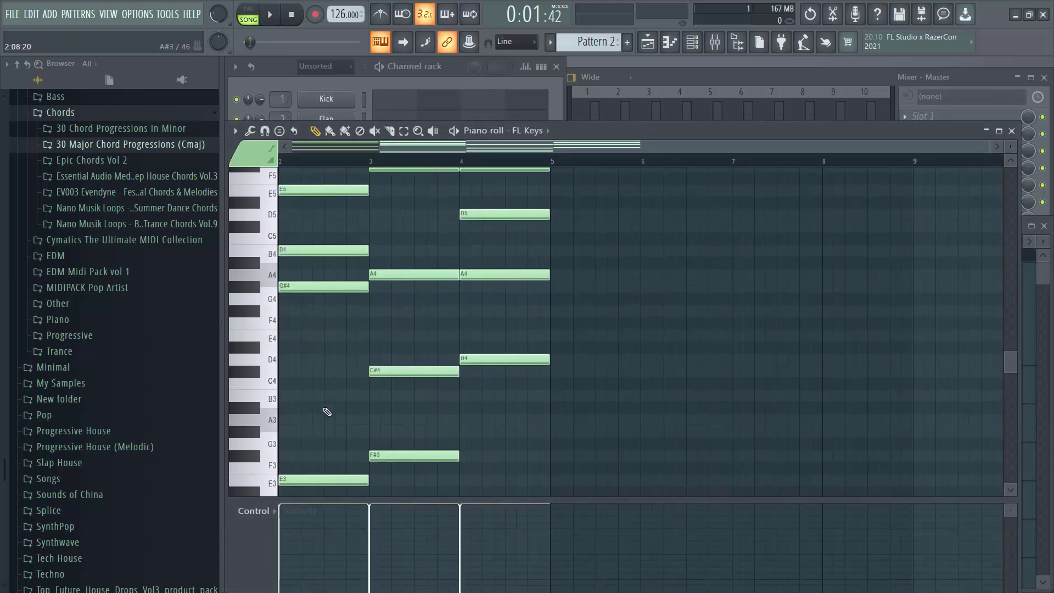
key(ctrl+a)
scroll(307, 478, down, 5)
scroll(313, 470, up, 4)
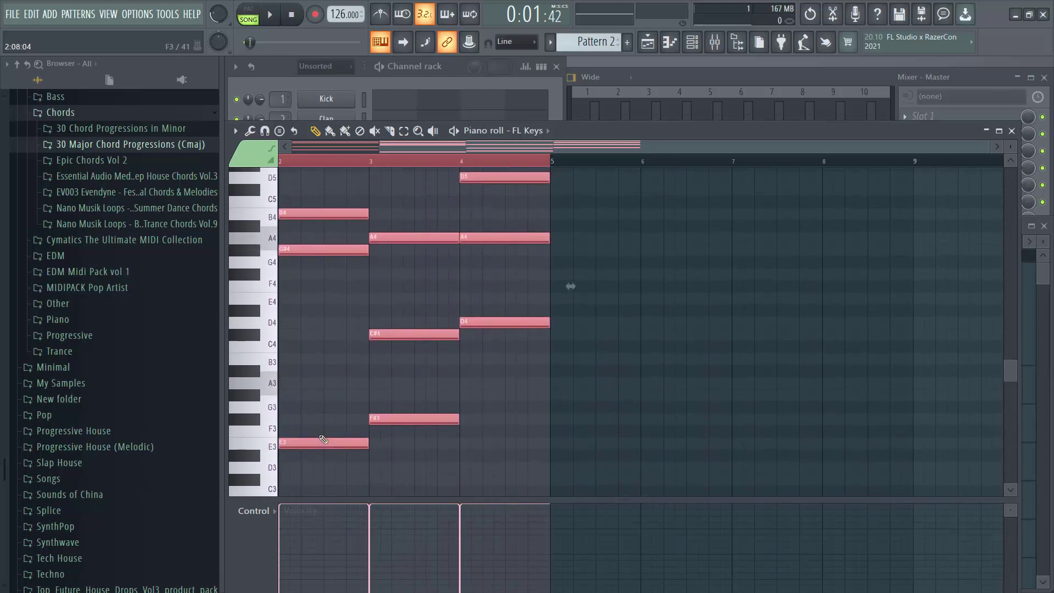
scroll(292, 143, left, 2)
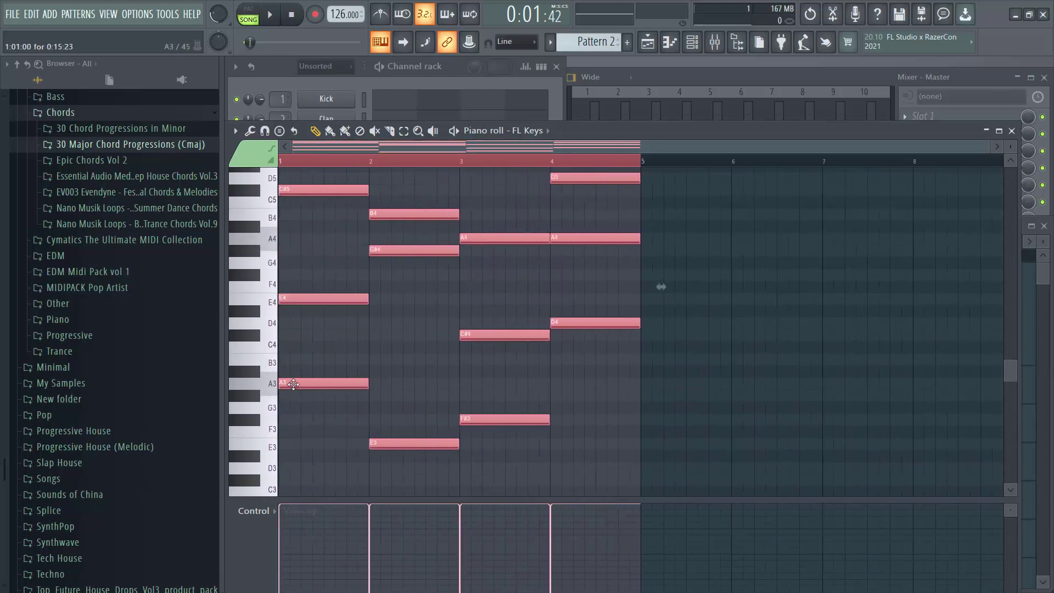
key(Up)
key(Up)
key(Up)
key(ctrl+d)
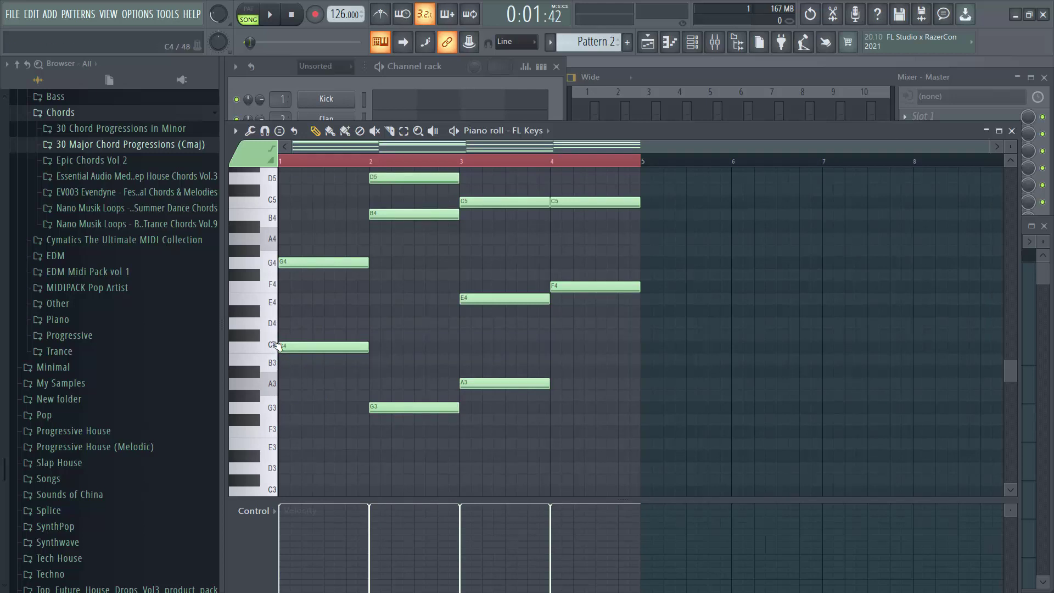
click(1012, 131)
Check the vocal loop's channel pitch settings and play the pitched vocal together with the transposed chords
double_click(704, 300)
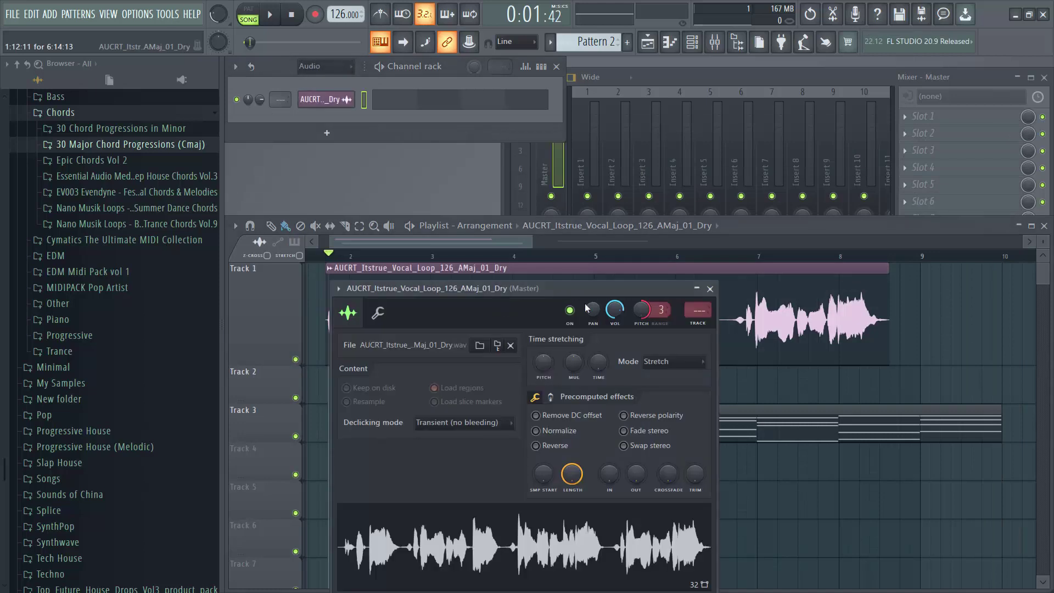
click(709, 288)
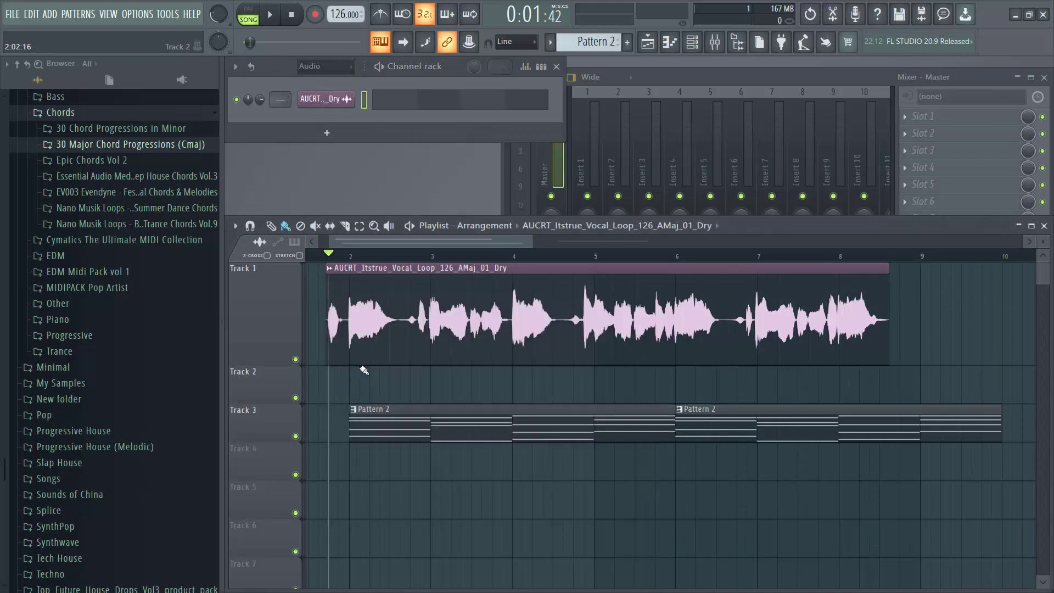
key(space)
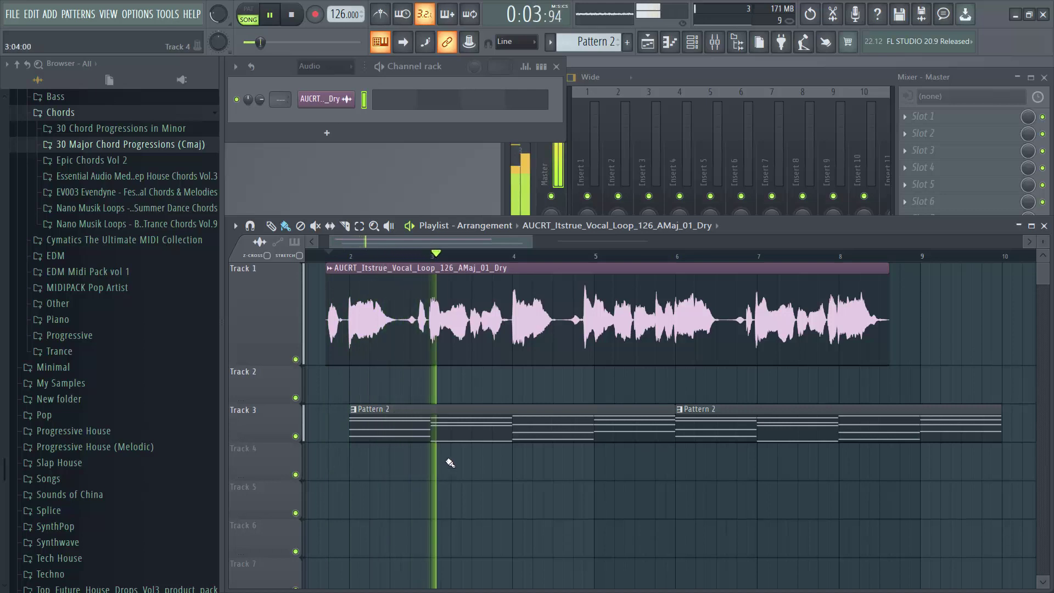
double_click(479, 289)
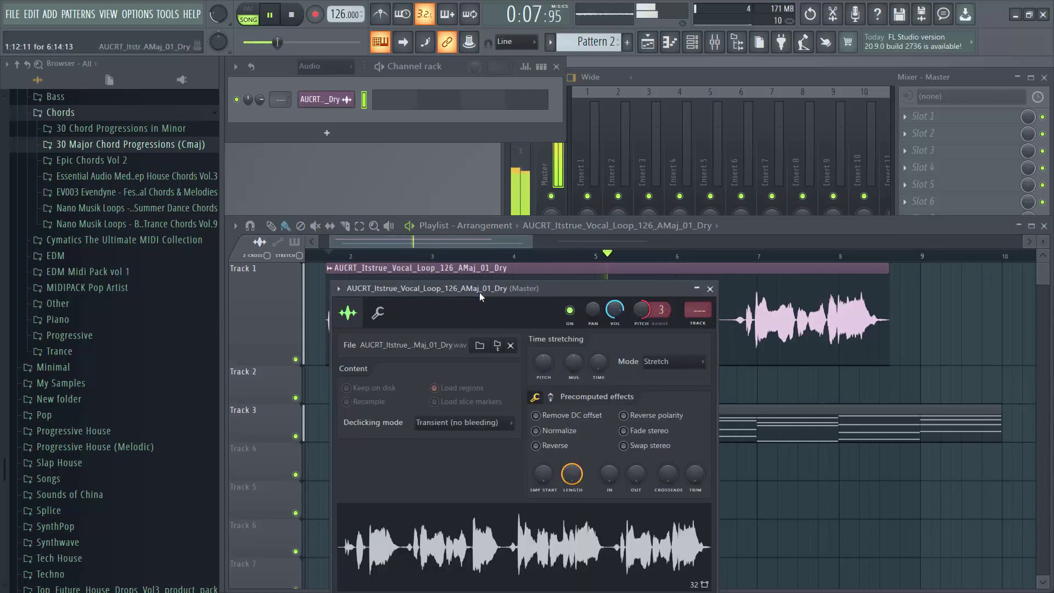
click(710, 289)
key(space)
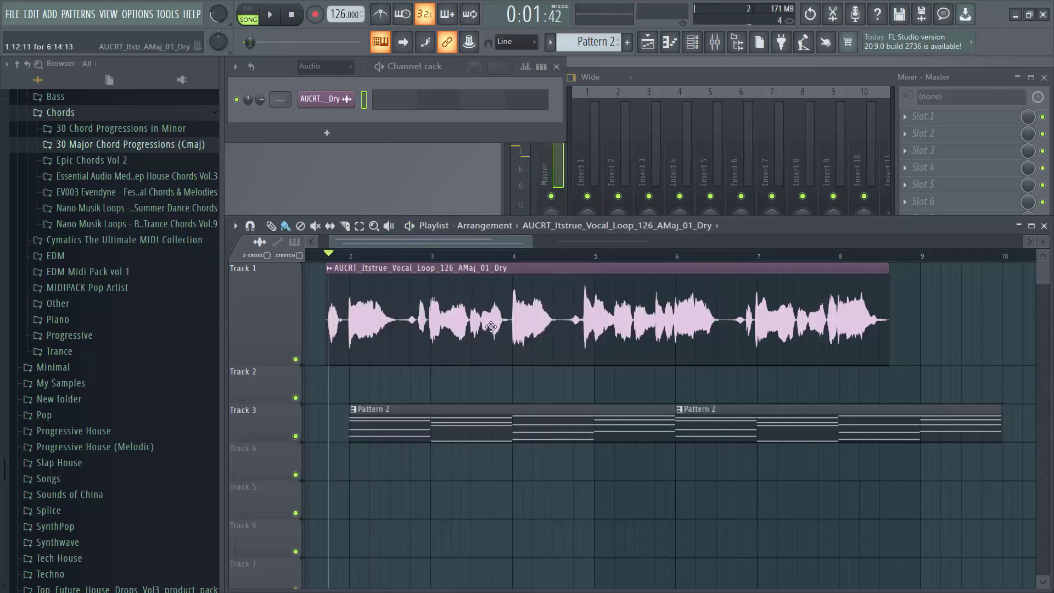
Reset the vocal loop's channel pitch to its default and close its settings
double_click(490, 325)
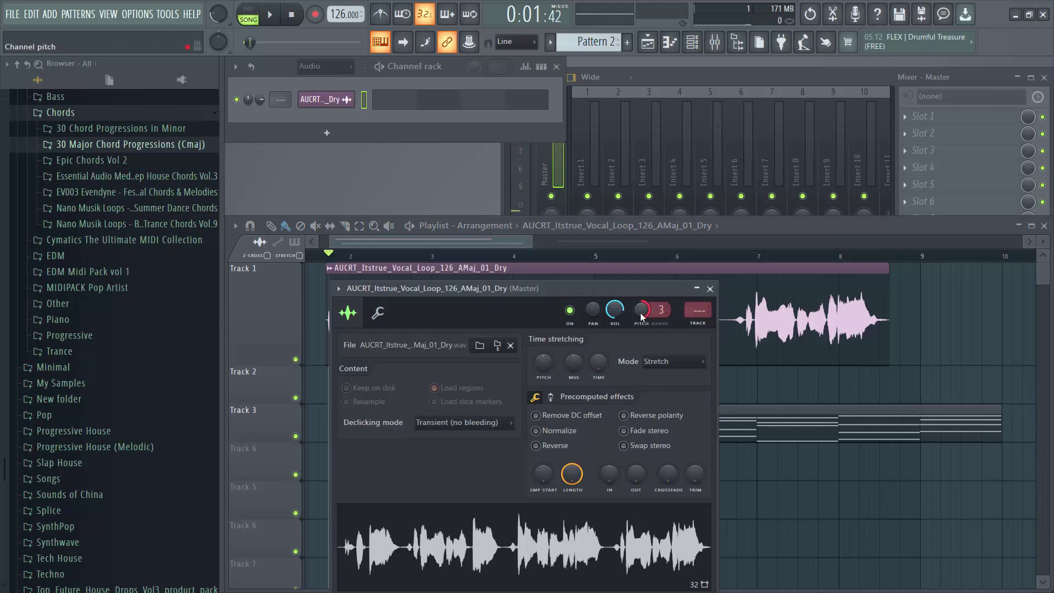
right_click(641, 316)
click(646, 317)
click(709, 288)
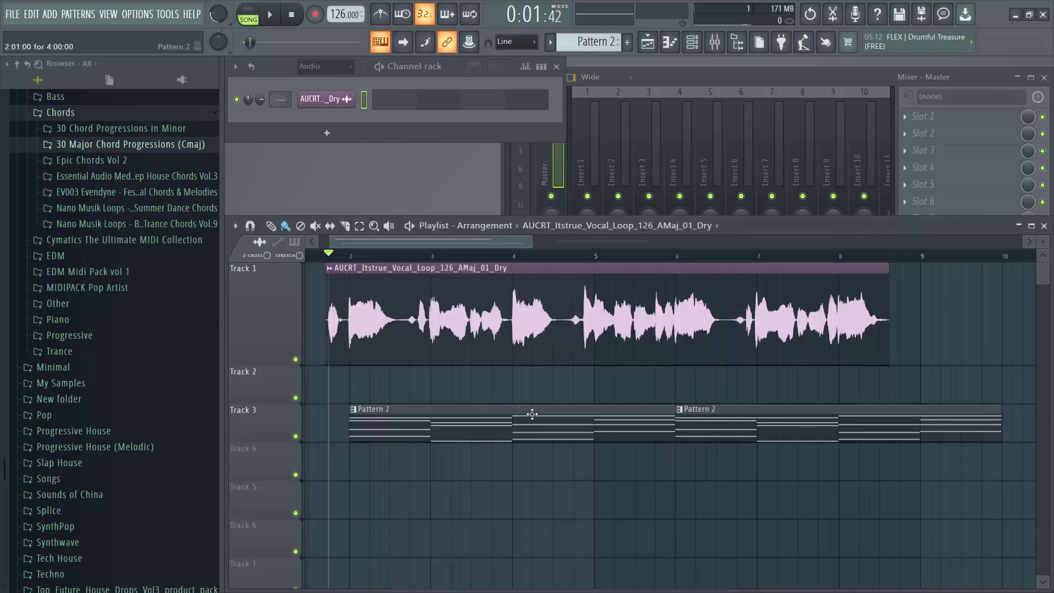
Undo the three-semitone transposition of the Pattern 2 chords and close the piano roll
double_click(529, 413)
scroll(373, 291, left, 4)
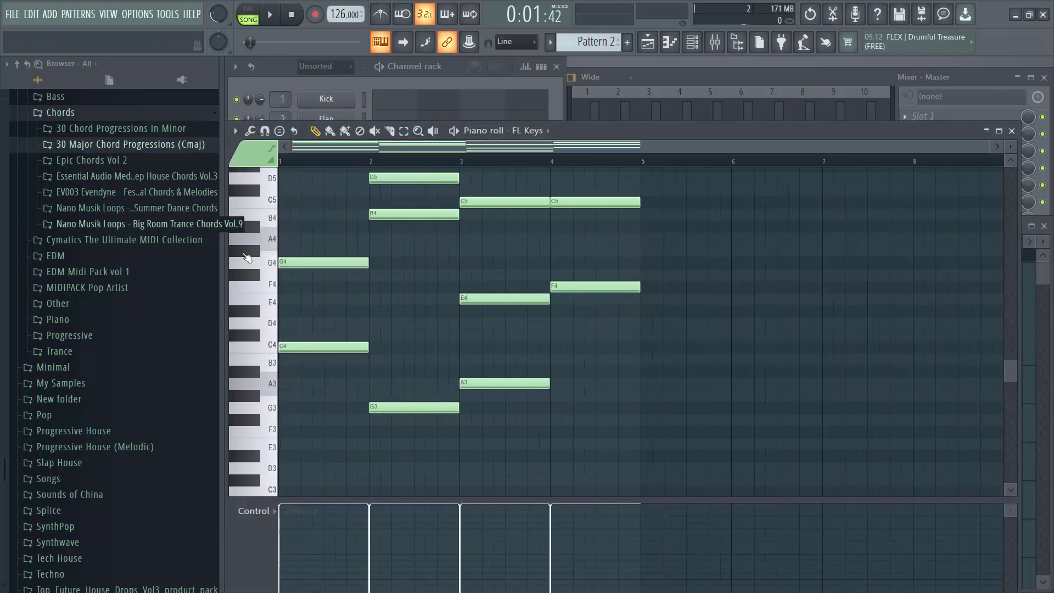
key(ctrl+a)
key(ctrl+z)
key(ctrl+z)
key(ctrl+z)
key(ctrl+z)
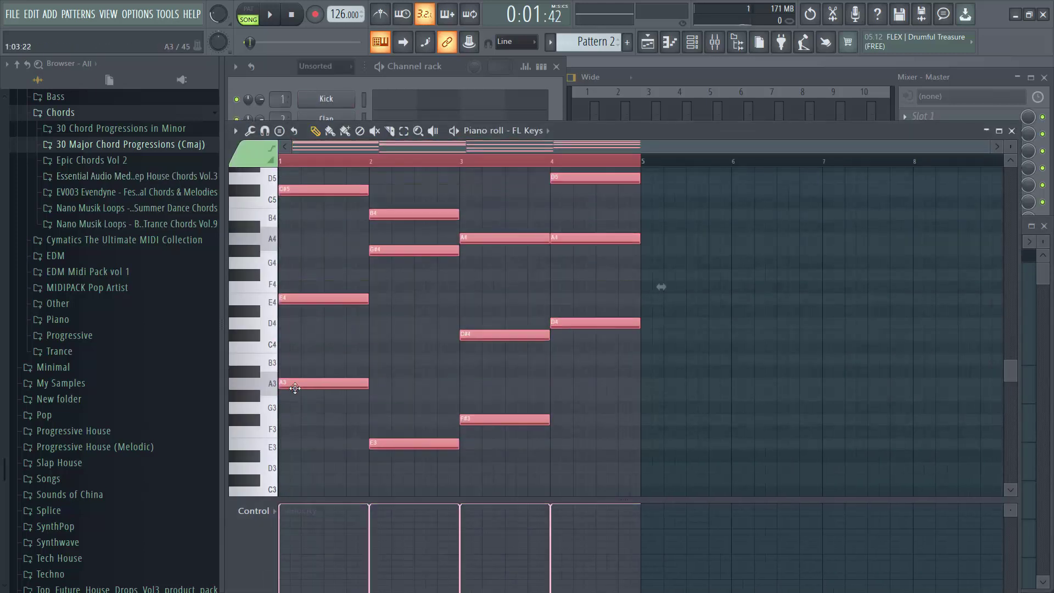
click(1012, 130)
scroll(450, 475, down, 3)
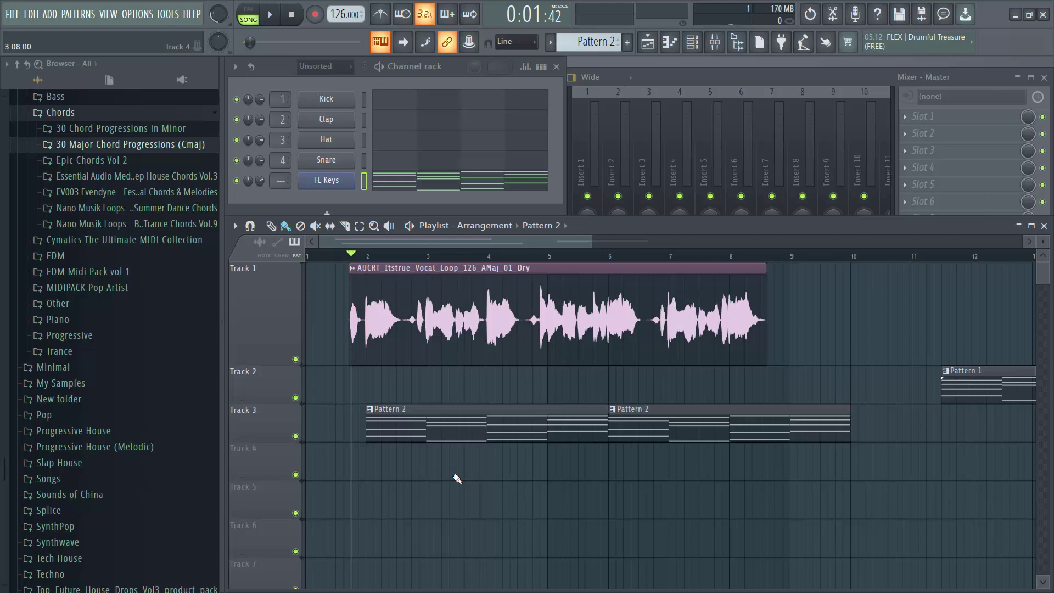
scroll(451, 511, down, 3)
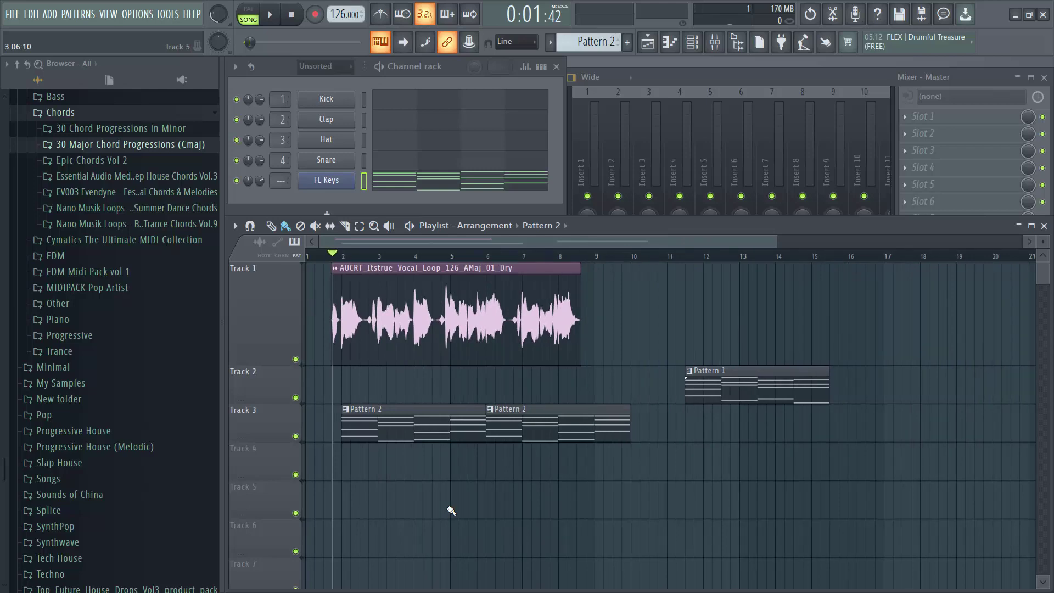